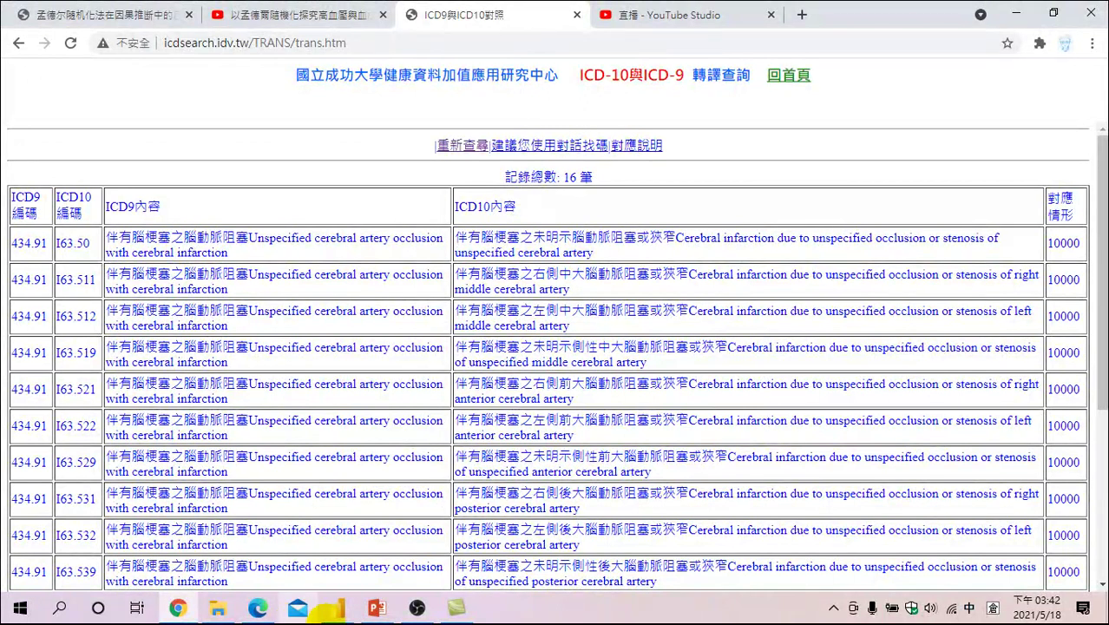
- Switch to the PowerPoint presentation and review slide 6, 建立模型, showing features, model and prediction or classification
mouse_move(415, 607)
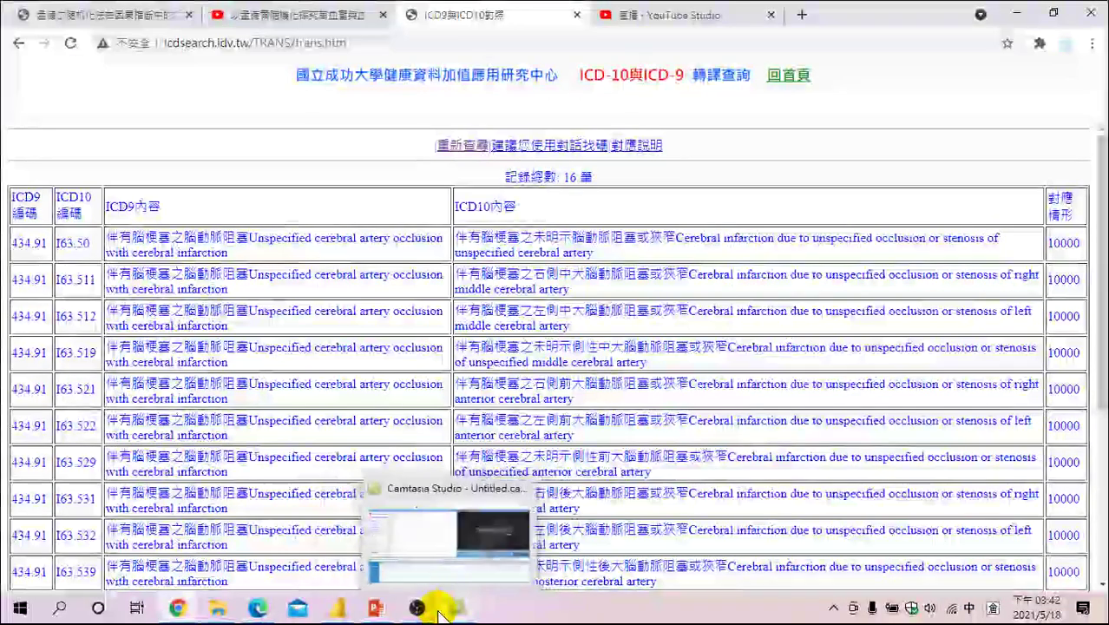
mouse_move(375, 612)
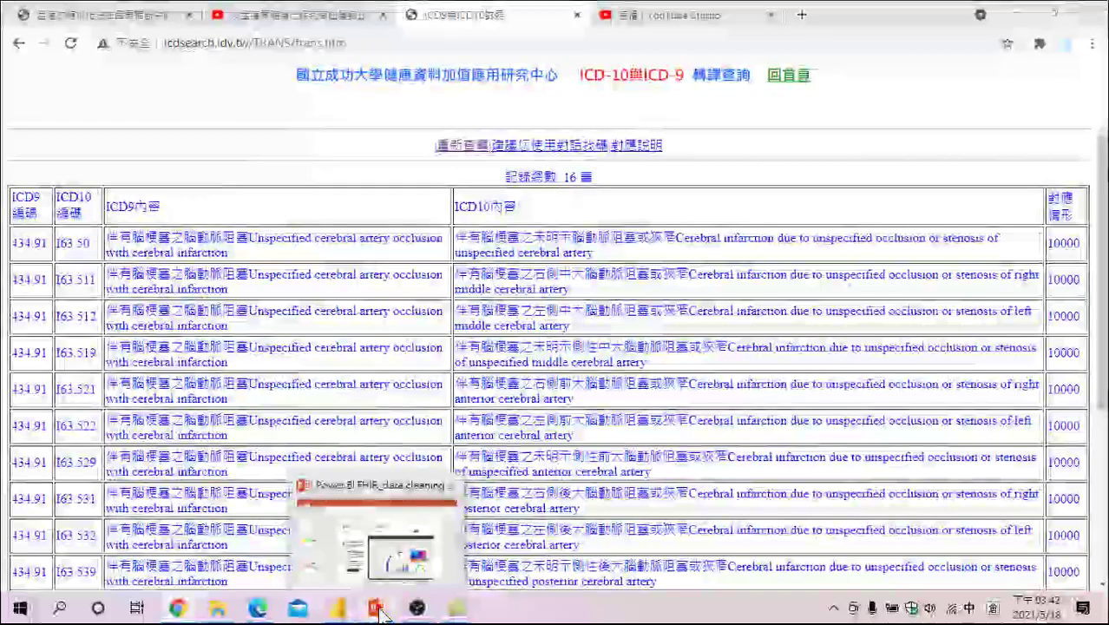
left_click(378, 609)
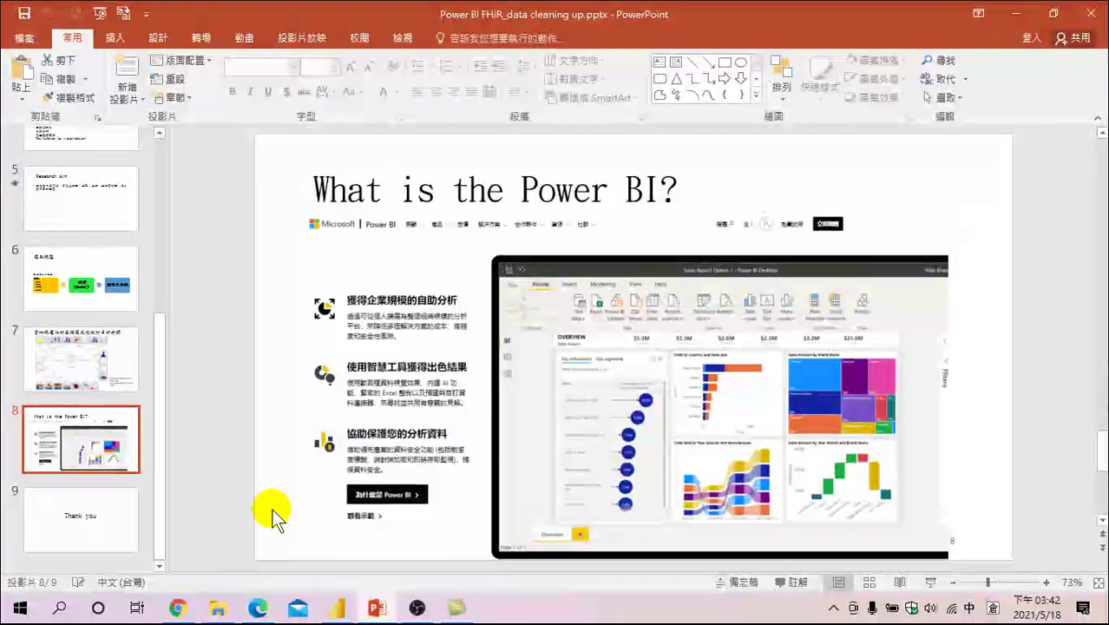
scroll(87, 390, "up", 3)
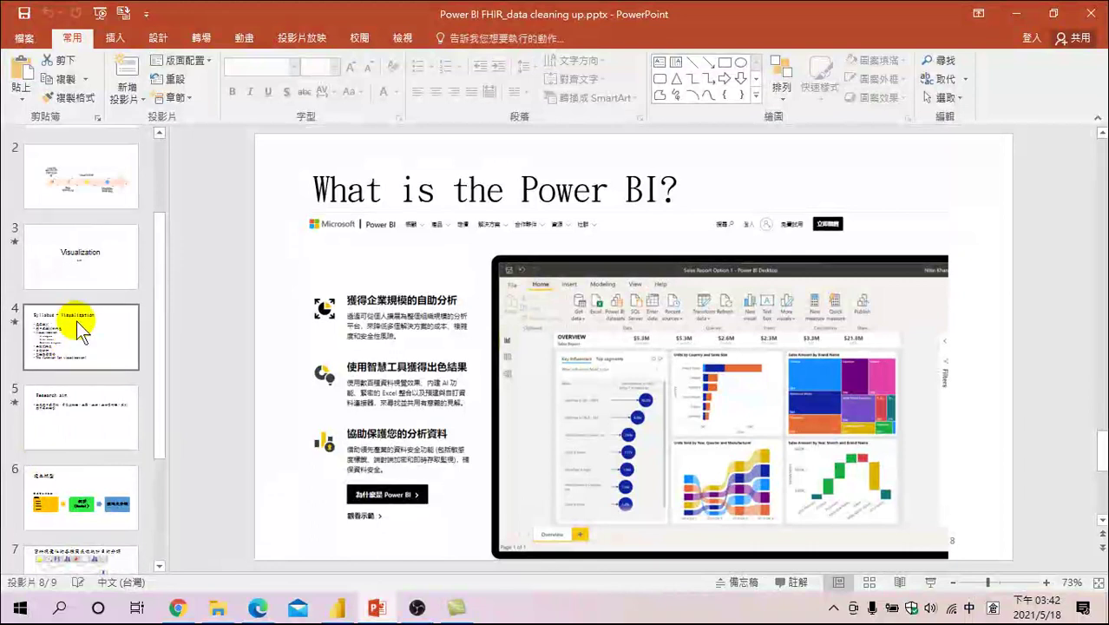
left_click(97, 473)
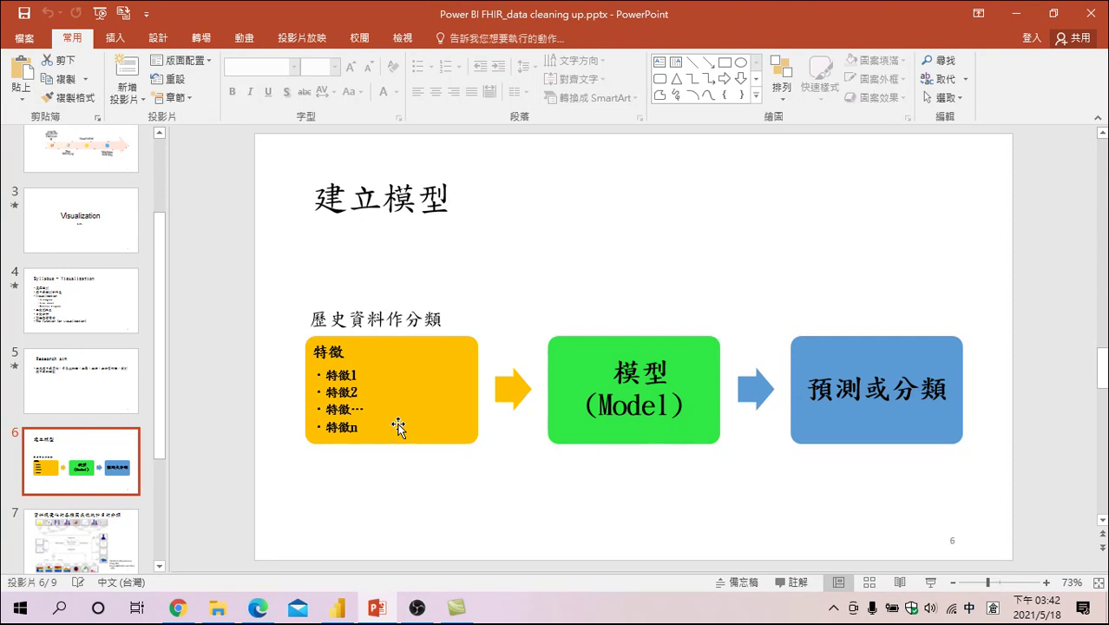
left_click(1021, 12)
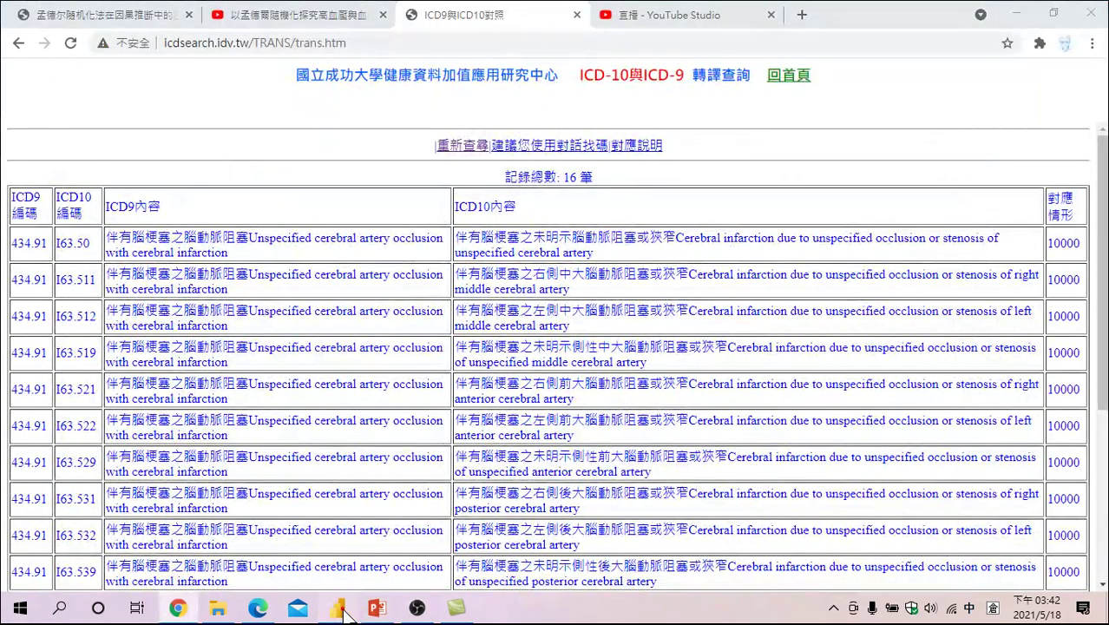
- Switch to Power BI Desktop and add a new calculated column to the 基本資料 (2) table
left_click(337, 607)
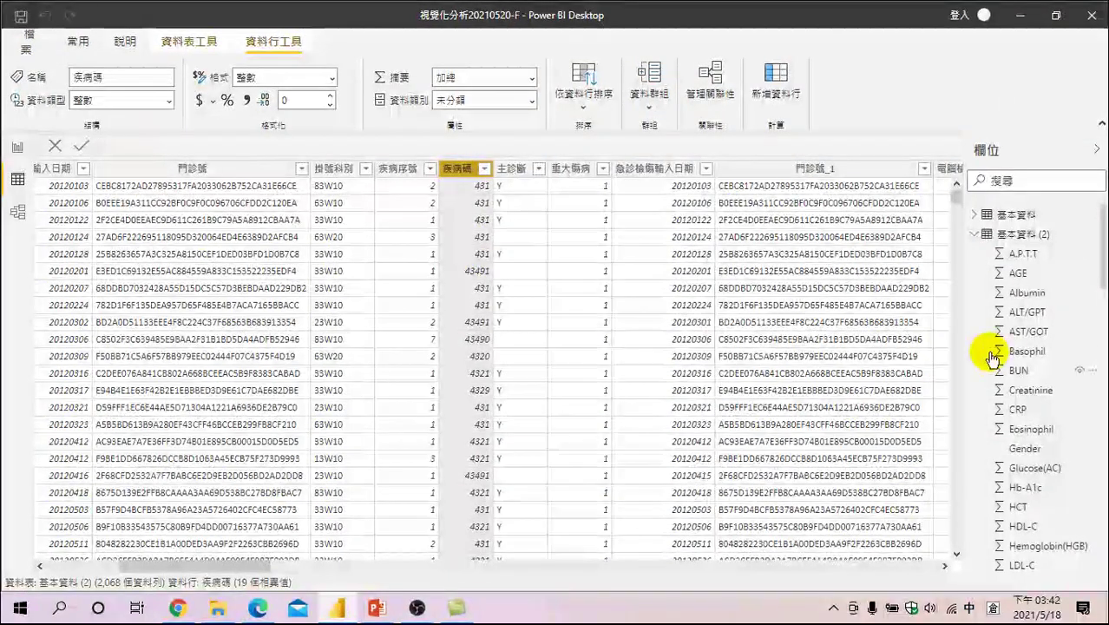
scroll(1032, 260, "down", 4)
scroll(1041, 408, "down", 6)
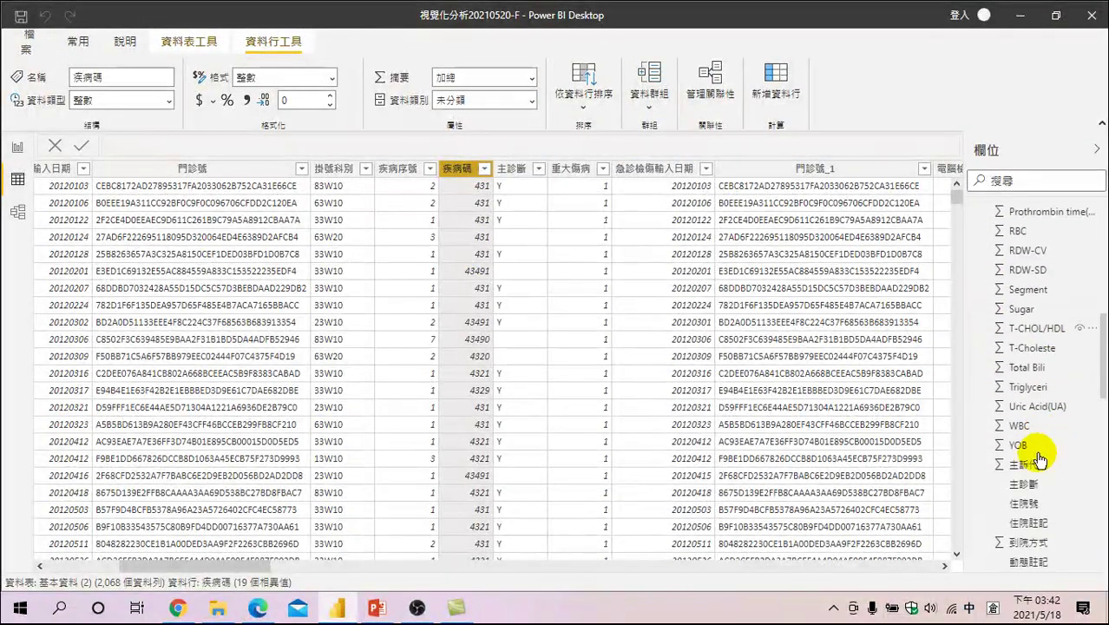
right_click(1024, 424)
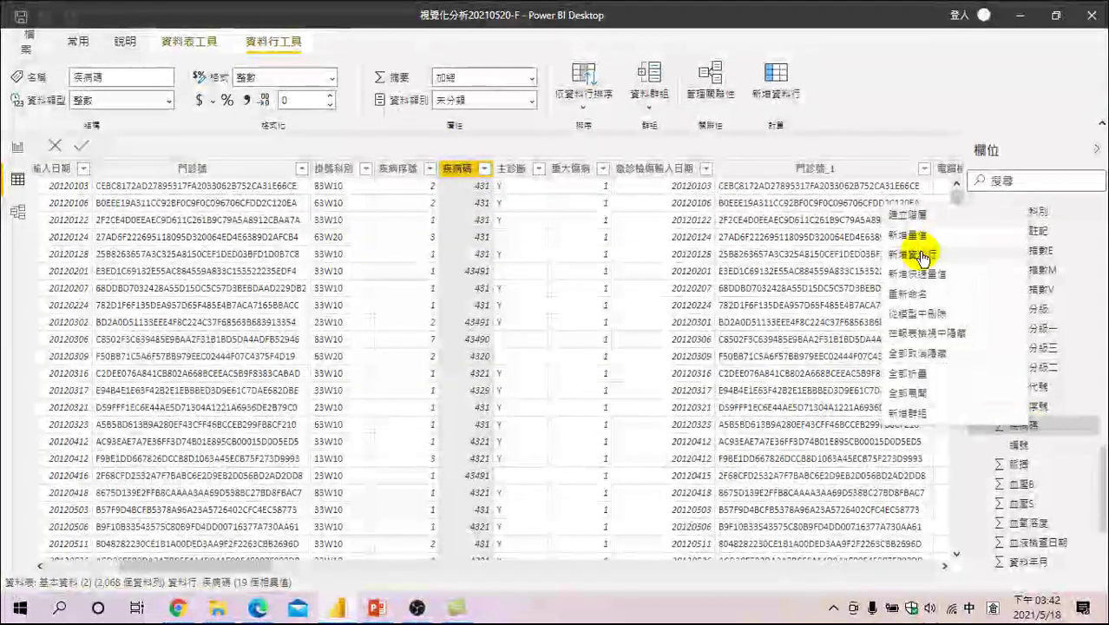
left_click(918, 252)
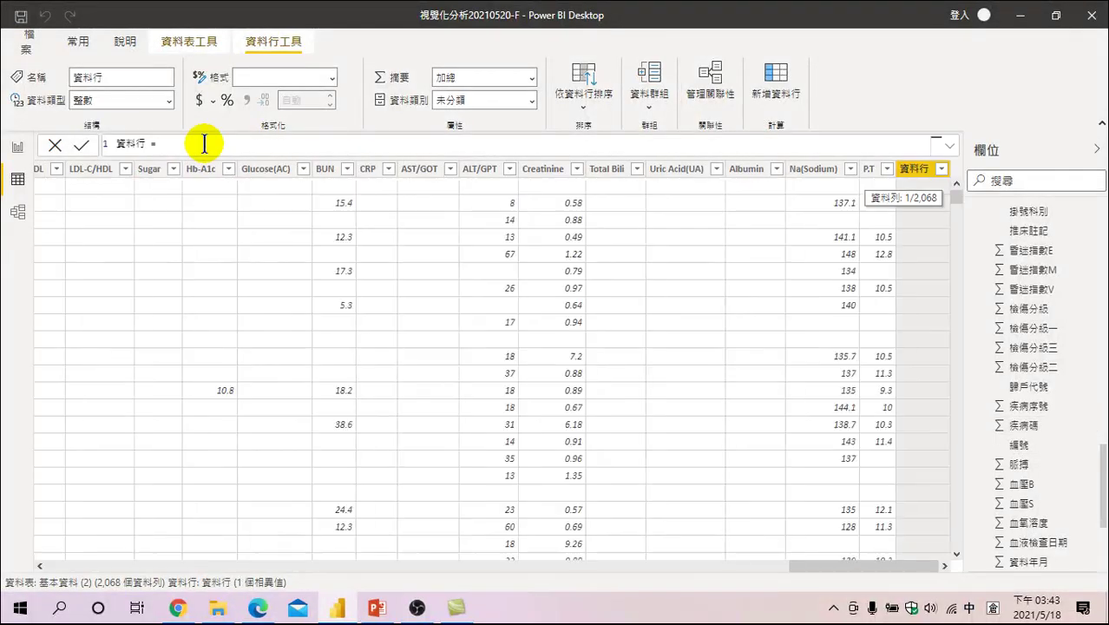
- Replace the new column's default name in its formula with ICD2
key("BackSpace")
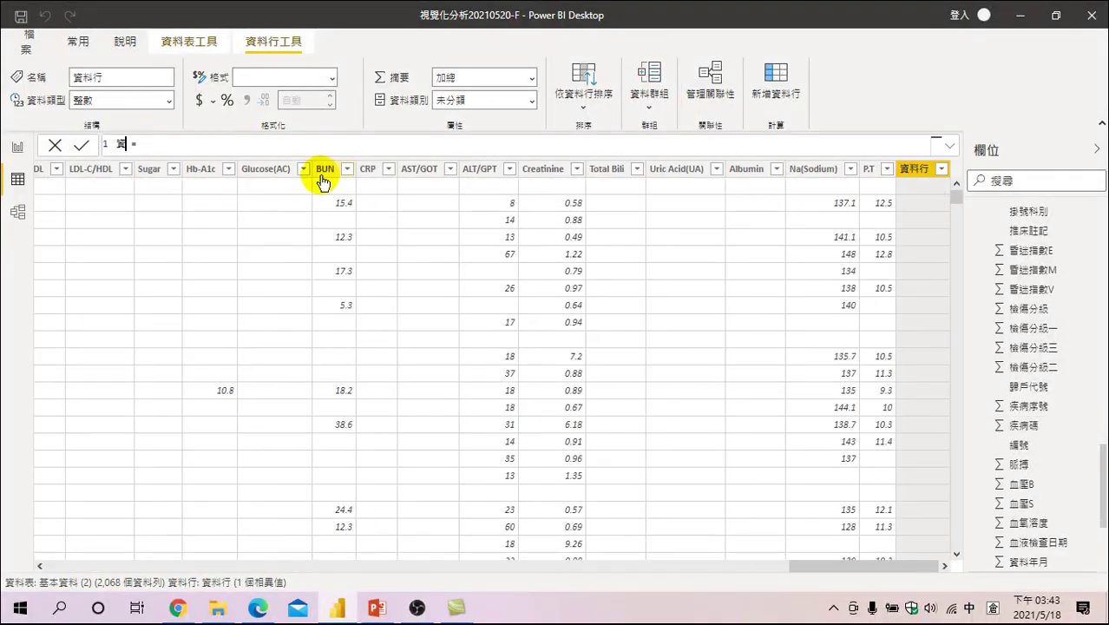
type("ICD")
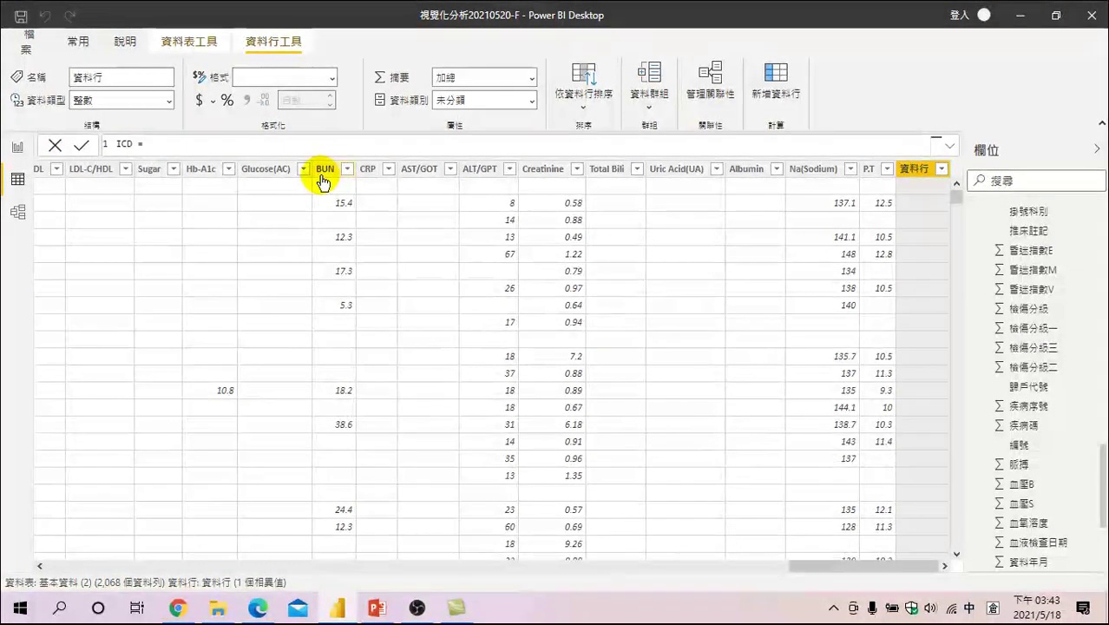
key("BackSpace")
key("BackSpace")
key("BackSpace")
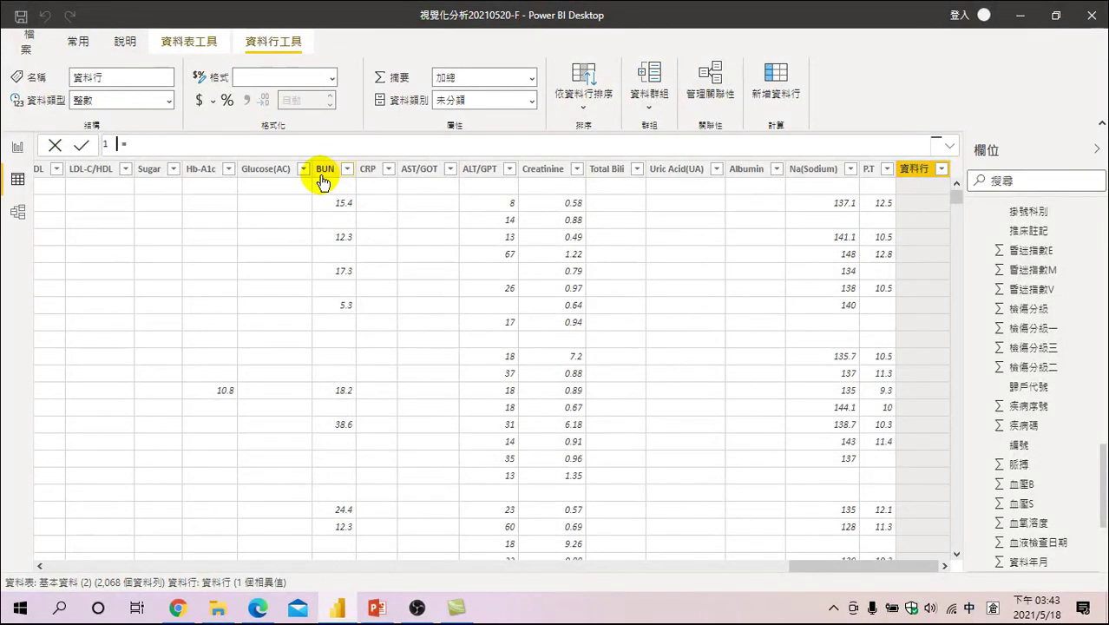
type("ICD")
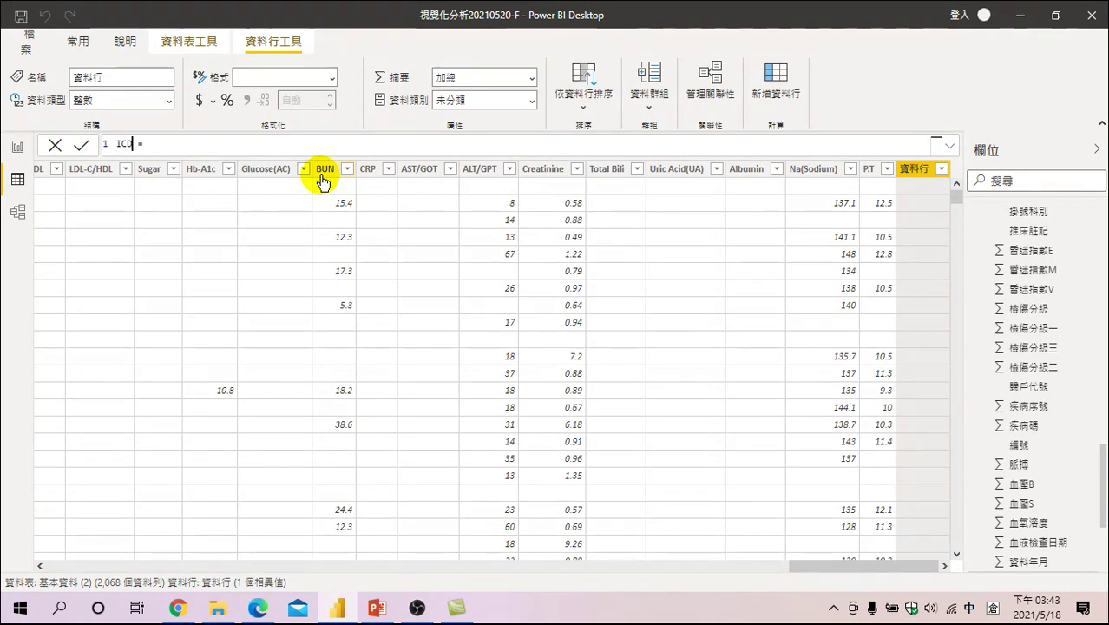
type("2")
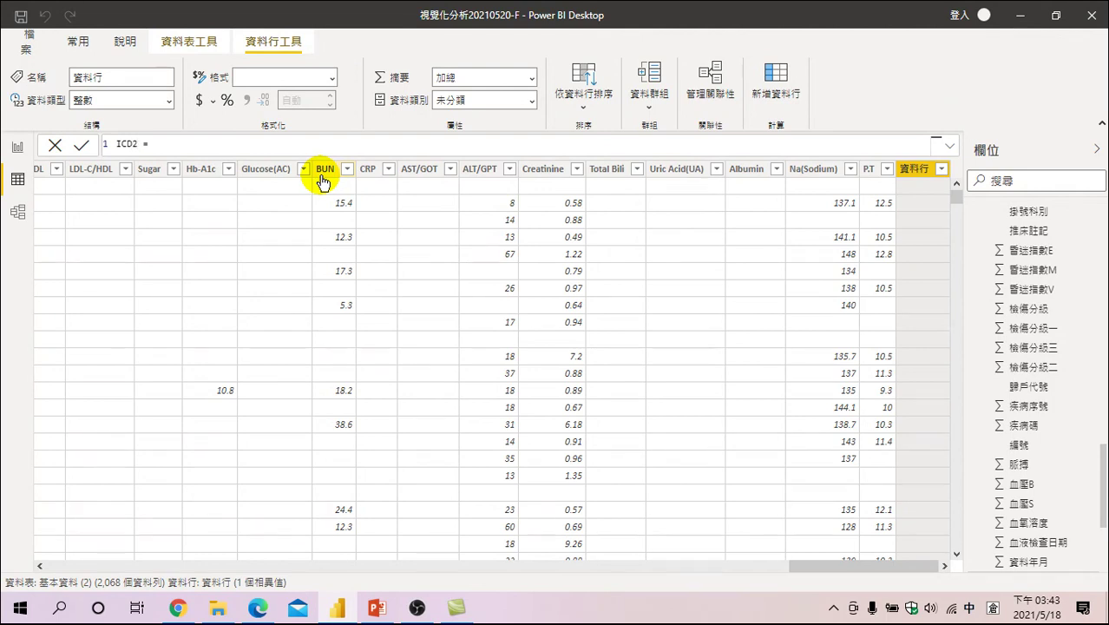
- Begin the ICD2 formula after the equals sign with the IF function
key("Right")
key("Right")
key("Right")
key("shift")
type("if")
key("Tab")
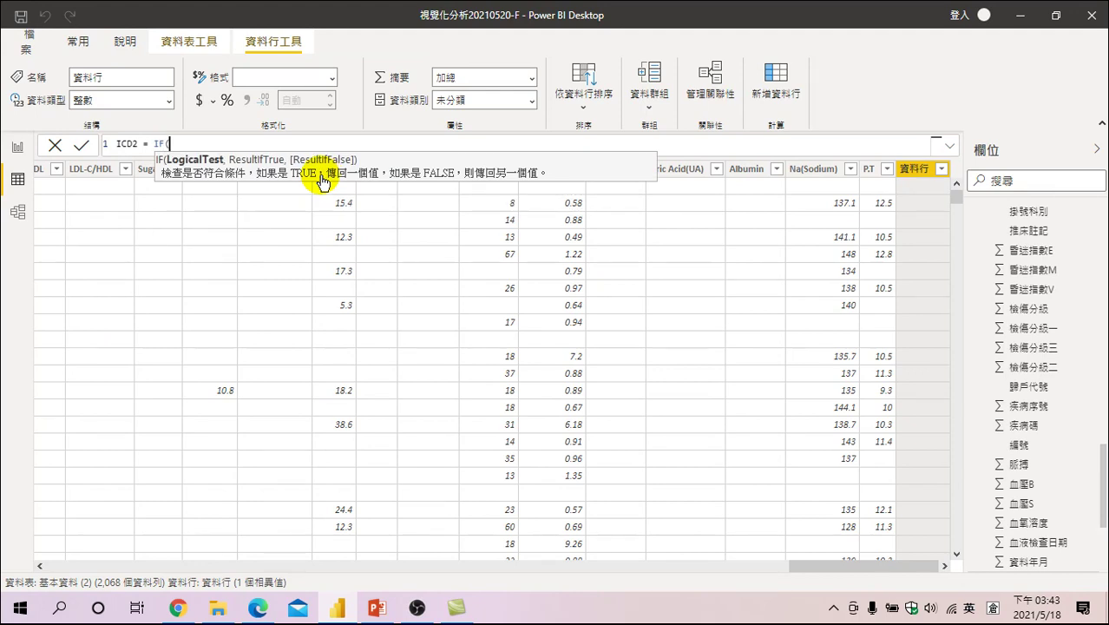
key("BackSpace")
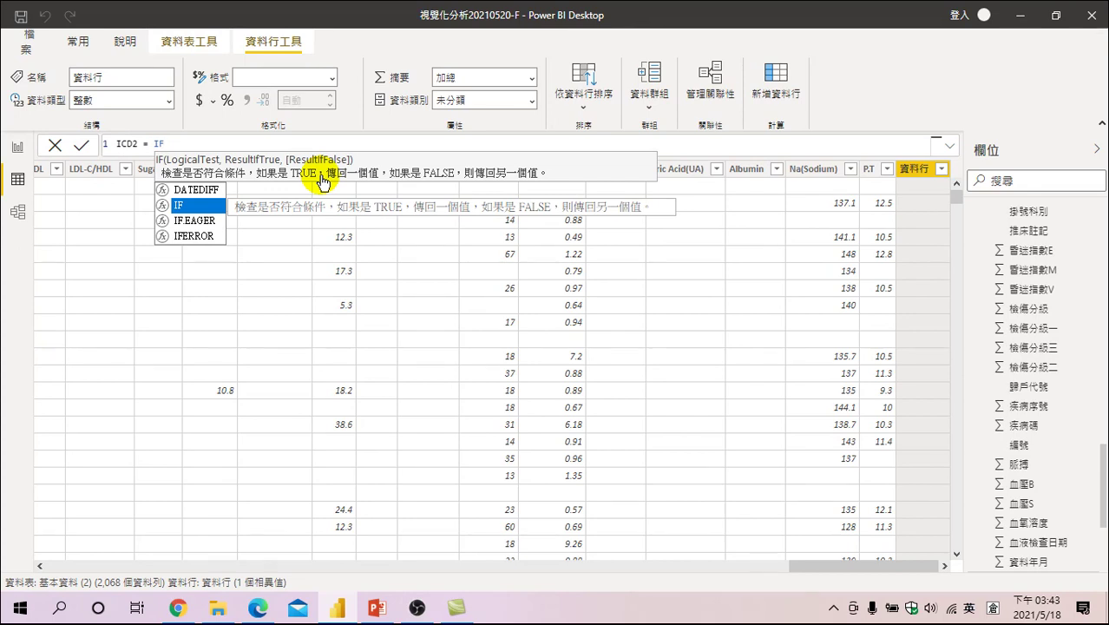
- Set the IF function's logical test to '基本資料 (2)'[疾病碼]<430
type("('")
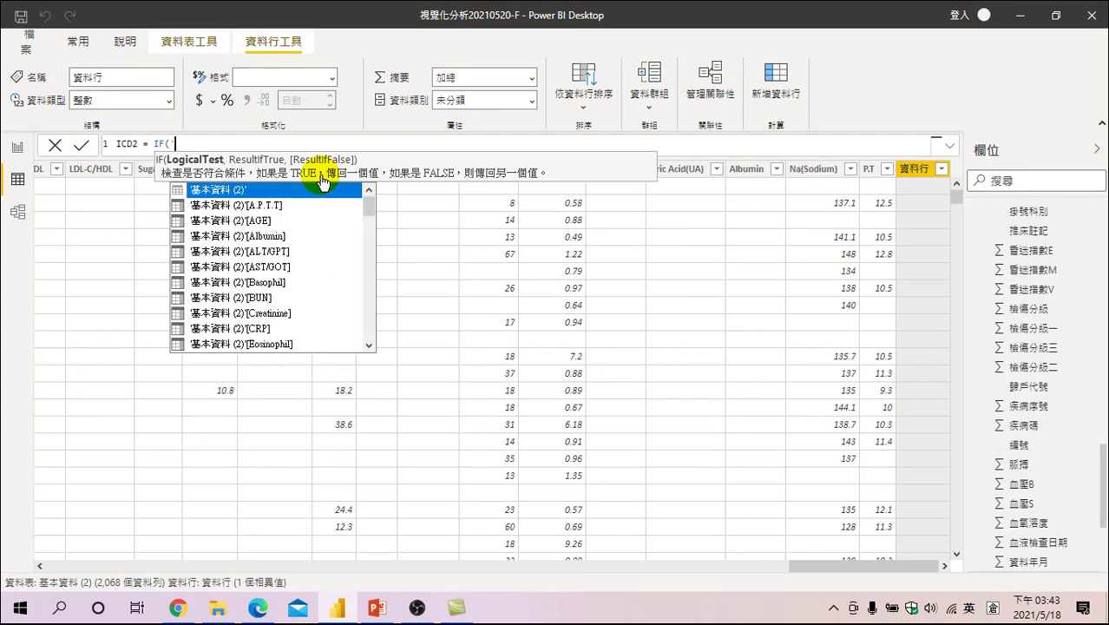
key("Down")
key("Down")
key("Down")
key("Down")
key("Down")
key("Down")
key("Down")
key("Down")
key("Down")
key("Down")
key("Down")
key("Down")
key("Down")
key("Down")
key("Down")
key("Down")
key("Down")
key("Down")
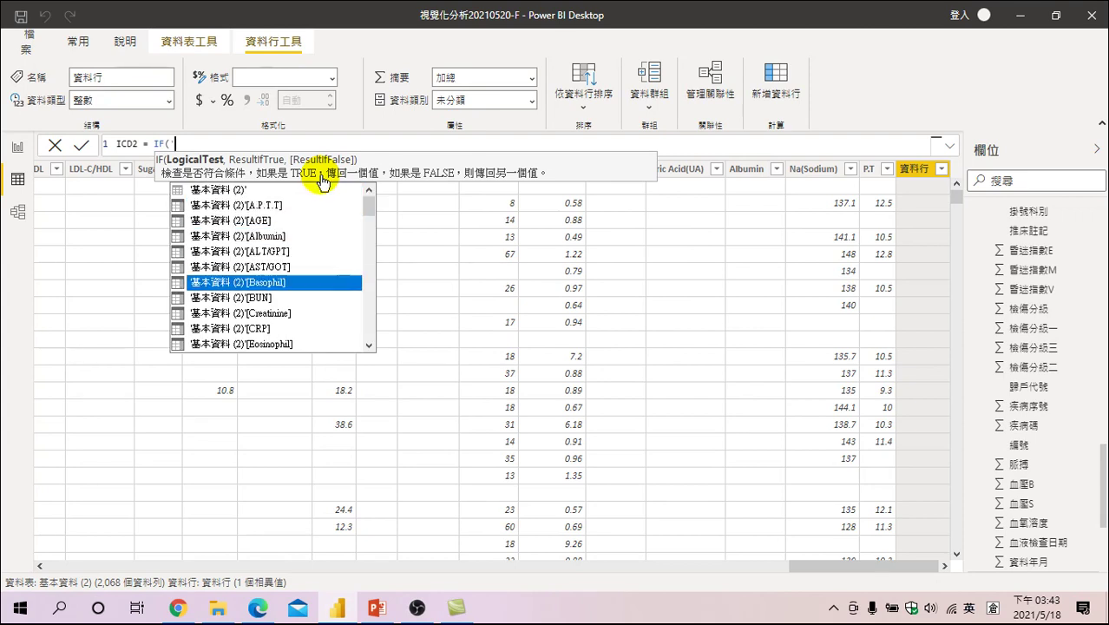
key("Down")
key("Down")
key("Down")
key("Down")
key("Down")
key("Down")
key("Down")
key("Down")
key("Down")
key("Down")
key("Down")
key("Down")
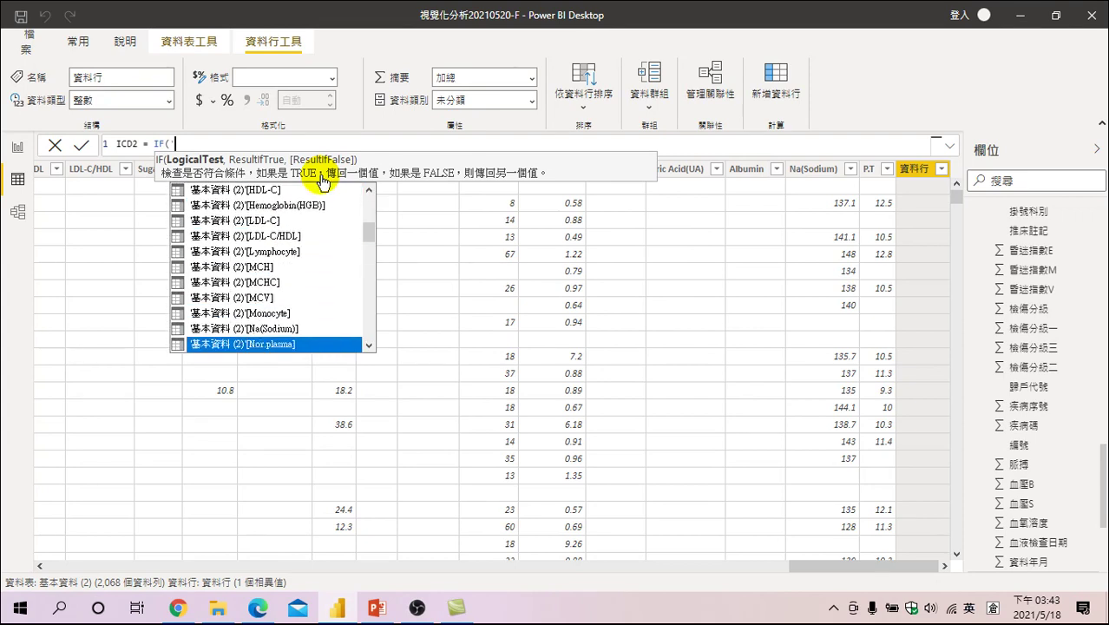
key("Down")
key("Down")
key("Down")
key("Down")
key("Down")
key("Down")
key("Down")
key("Down")
key("Down")
key("Down")
key("Down")
key("Down")
key("Down")
key("Down")
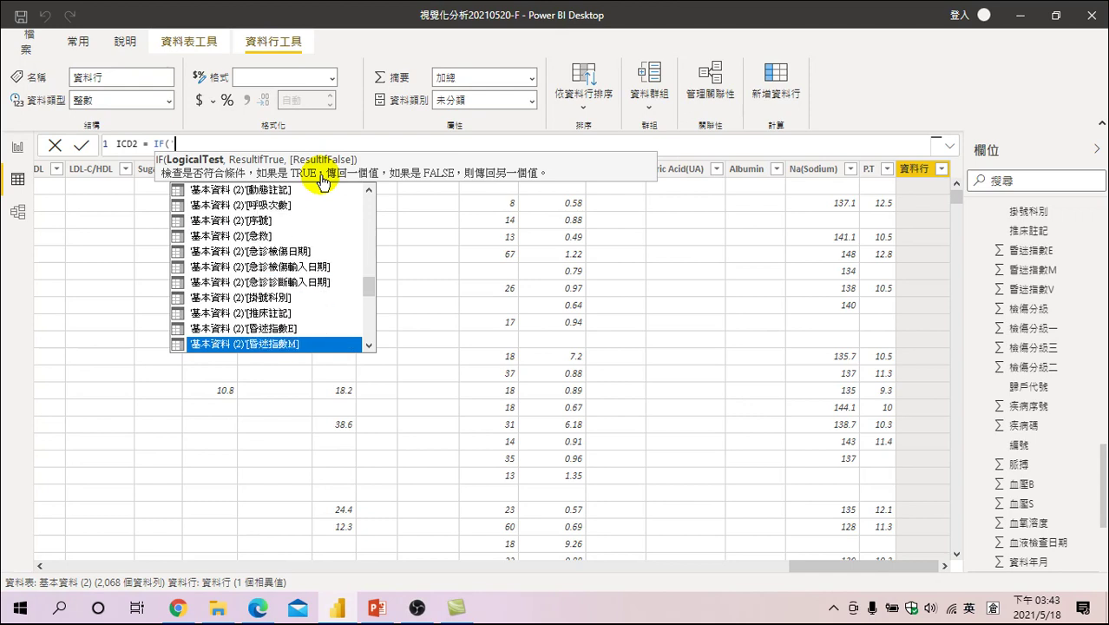
key("Down")
key("Down")
key("Down")
key("Down")
key("Down")
key("Down")
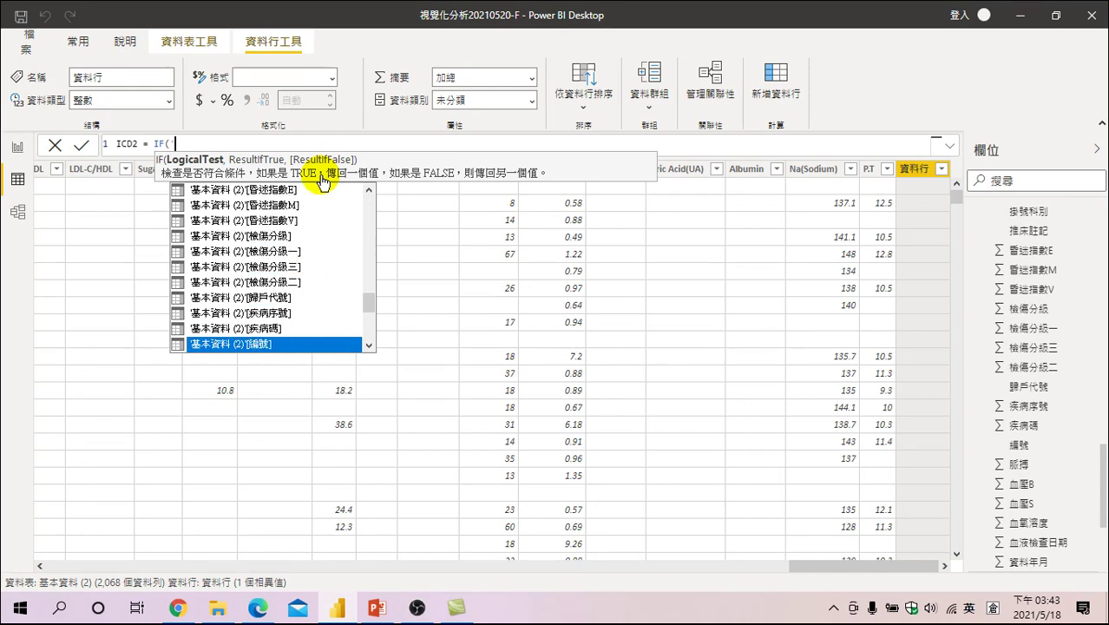
key("Up")
key("Up")
key("Down")
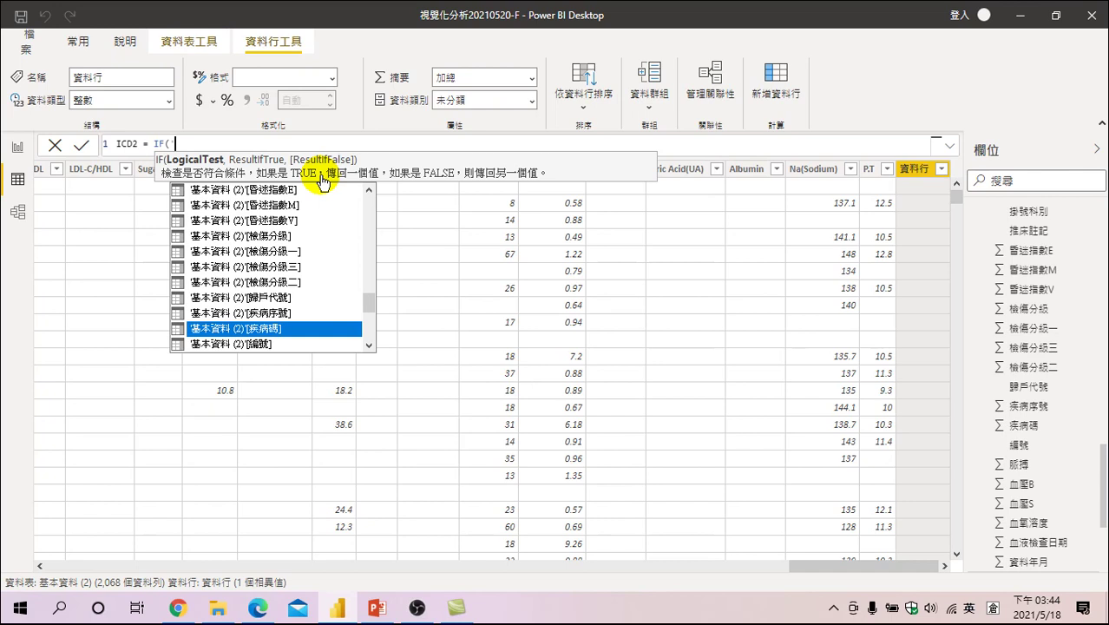
key("Tab")
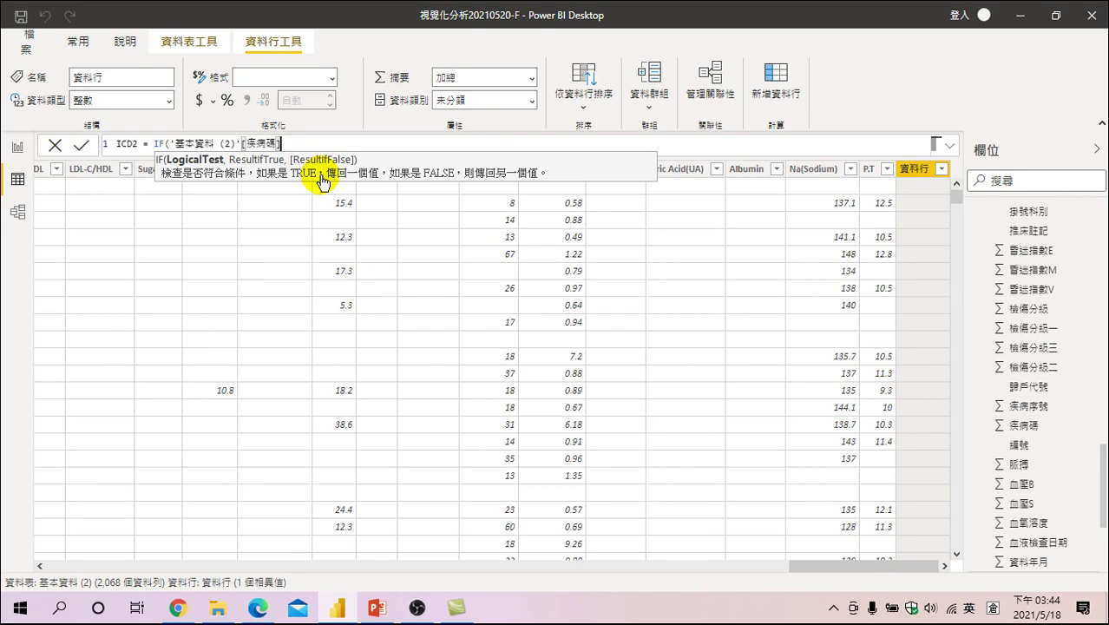
type("<430,")
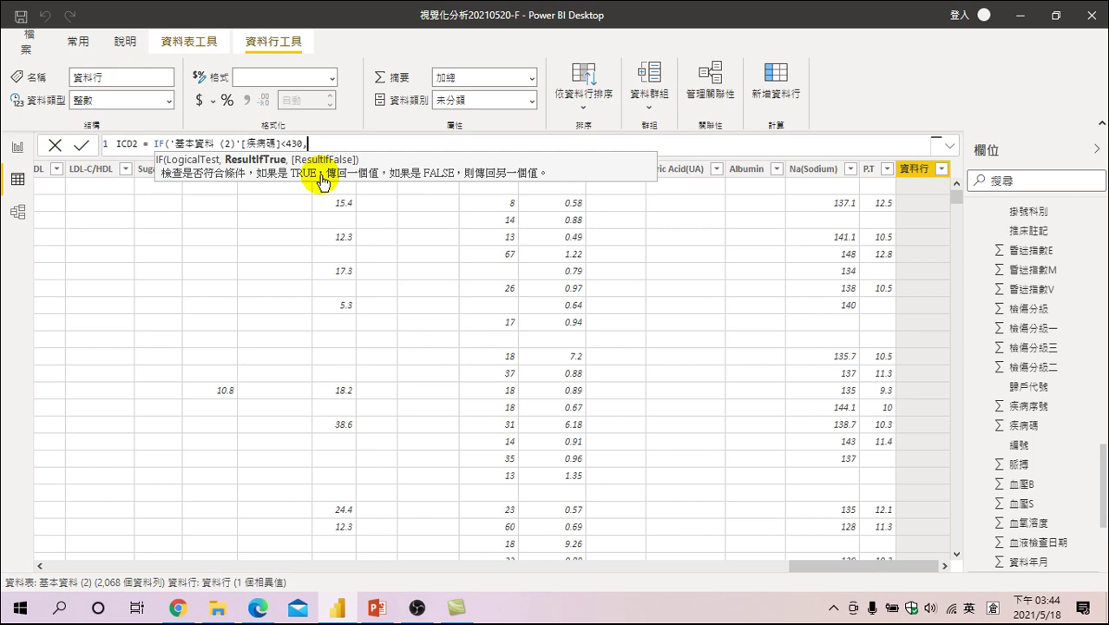
- Enter "其他" as the IF function's true result and add a comma for the false result
type("\"")
key("shift")
type("廿盒其他")
key("Return")
type("\",")
key("shift")
type("of")
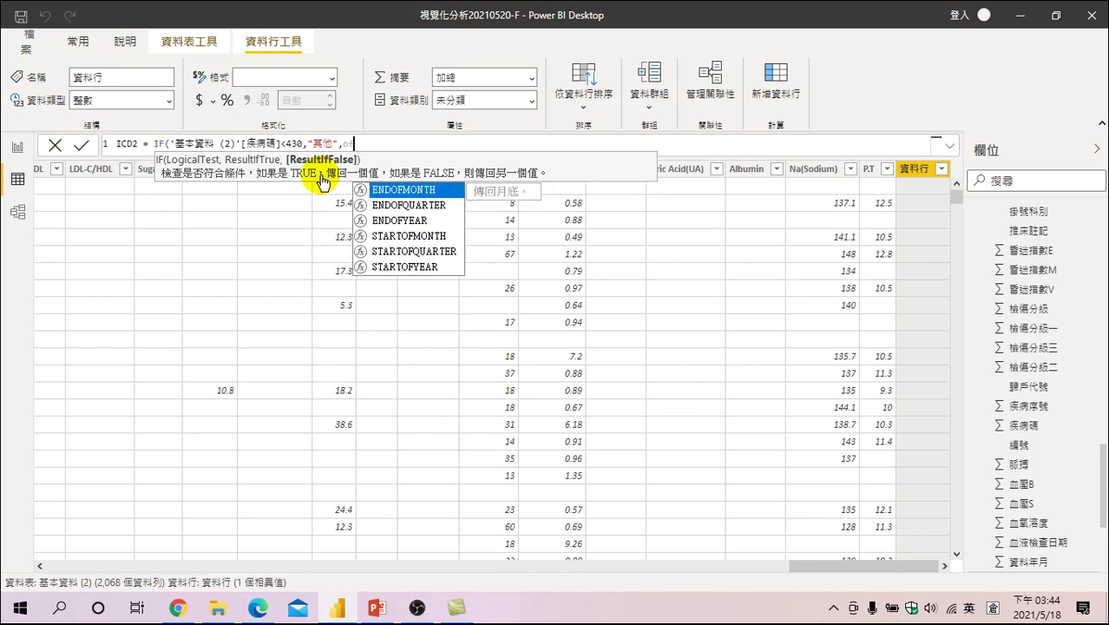
key("BackSpace")
key("BackSpace")
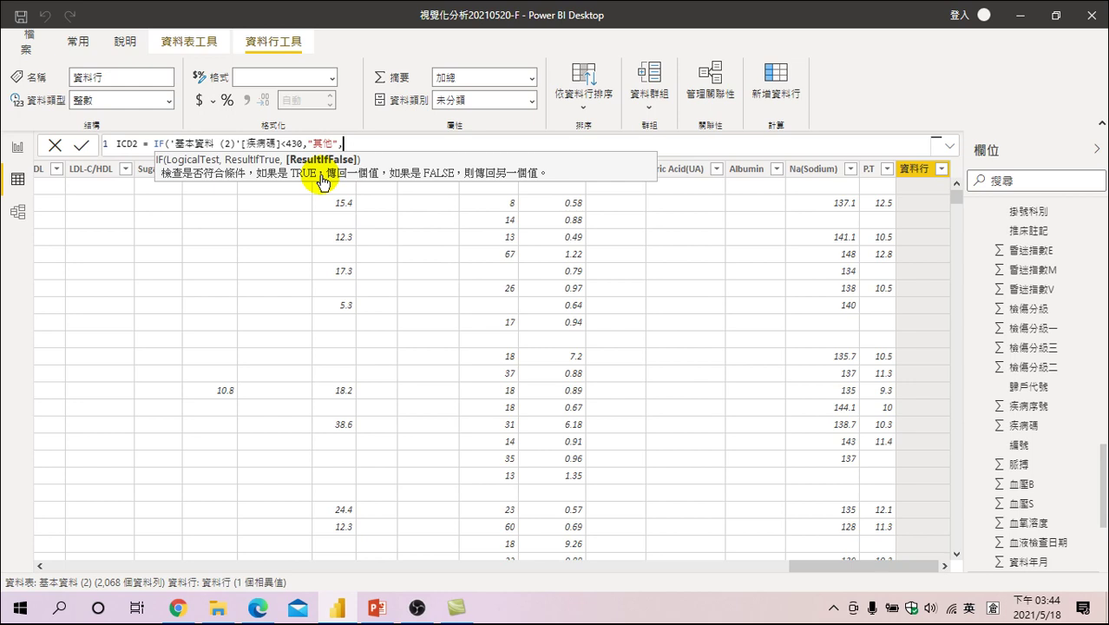
- Nest a copy of the IF clause as the false result, with condition <431 and result "SAH"
left_click_drag(153, 143, 371, 143)
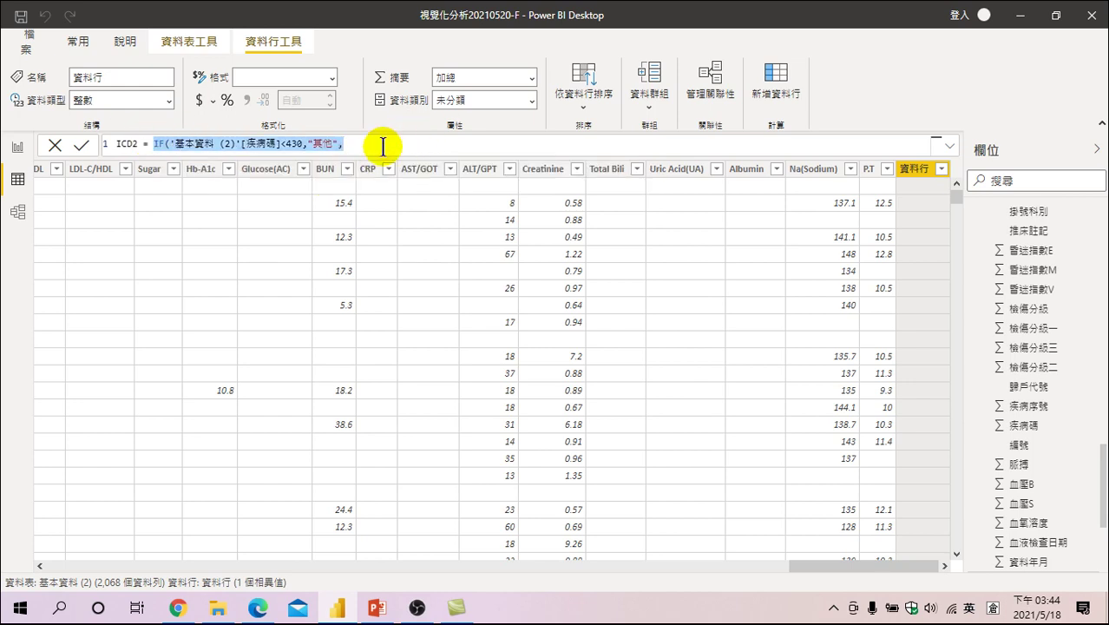
key("ctrl+c")
left_click(382, 146)
key("ctrl+v")
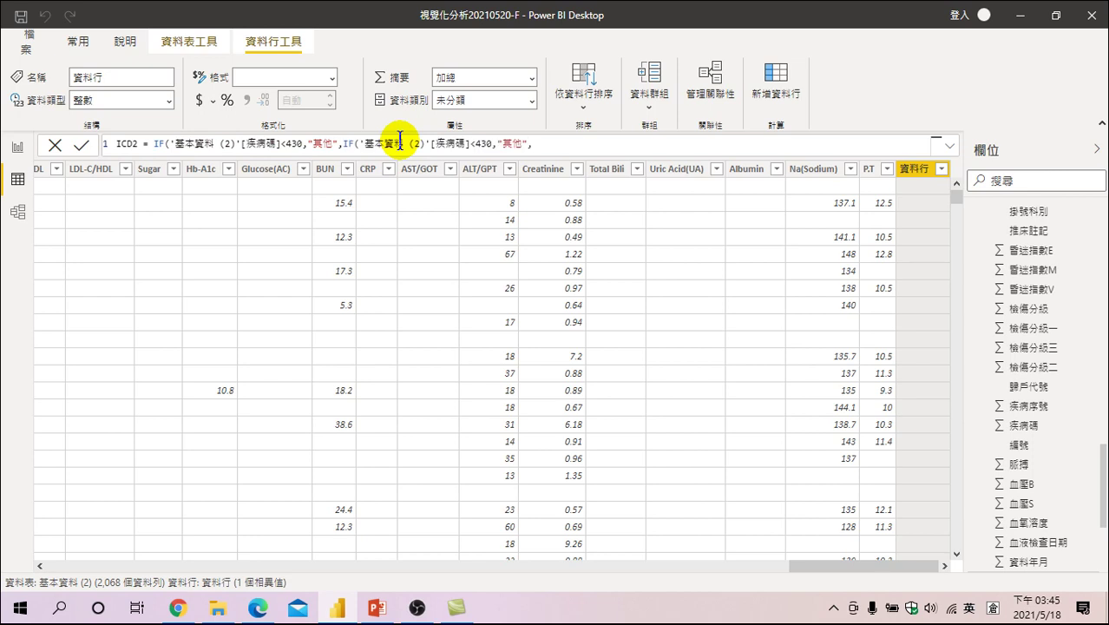
double_click(482, 144)
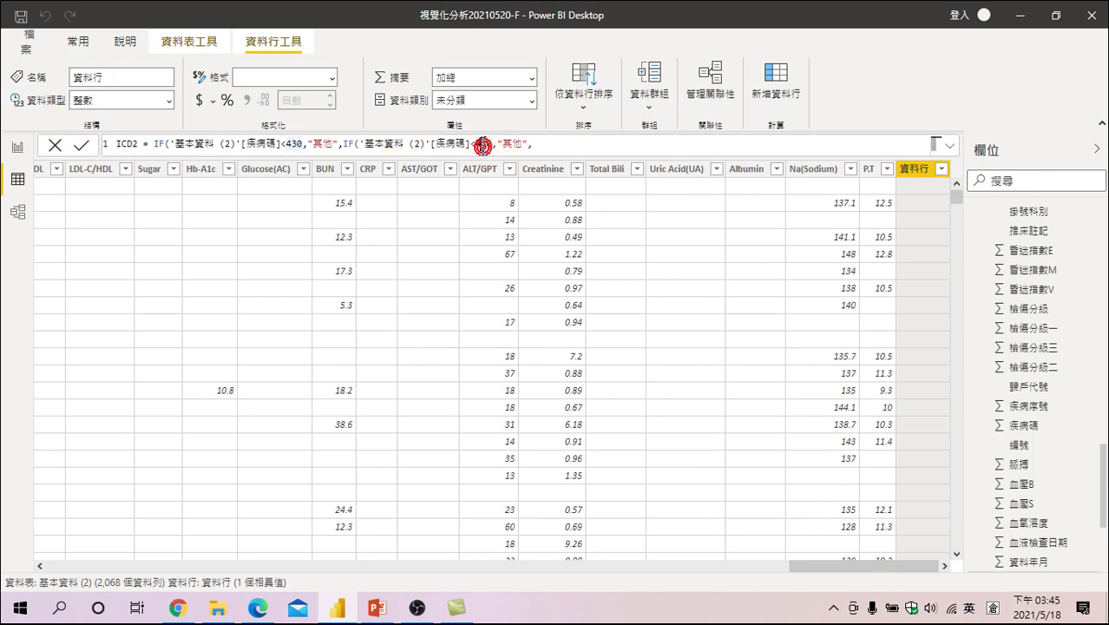
type("431")
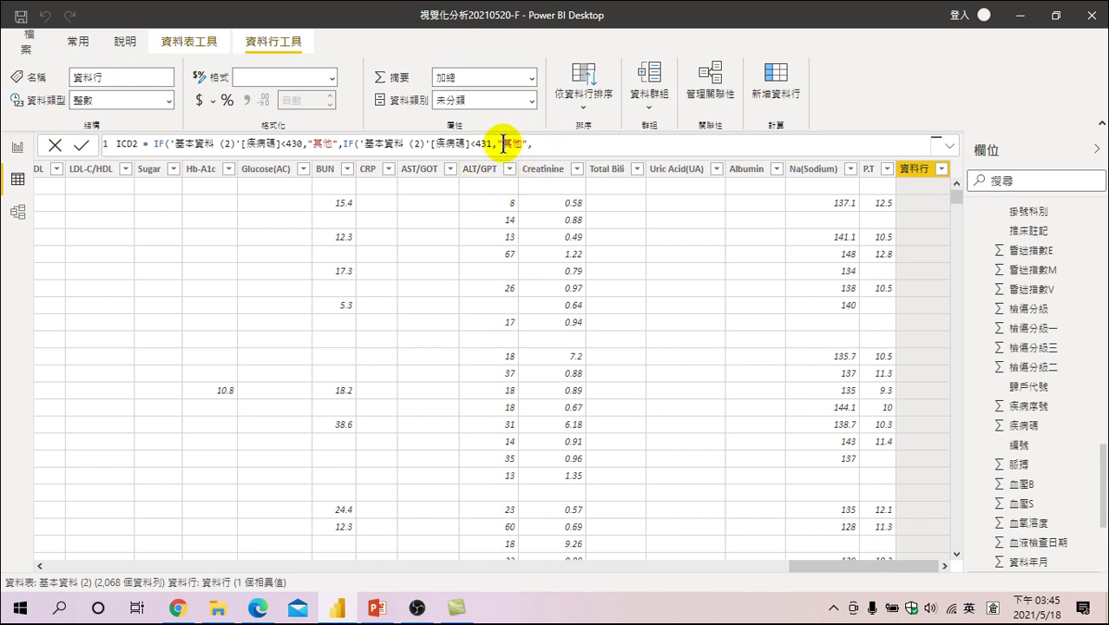
left_click_drag(505, 144, 531, 144)
type("ㄋ")
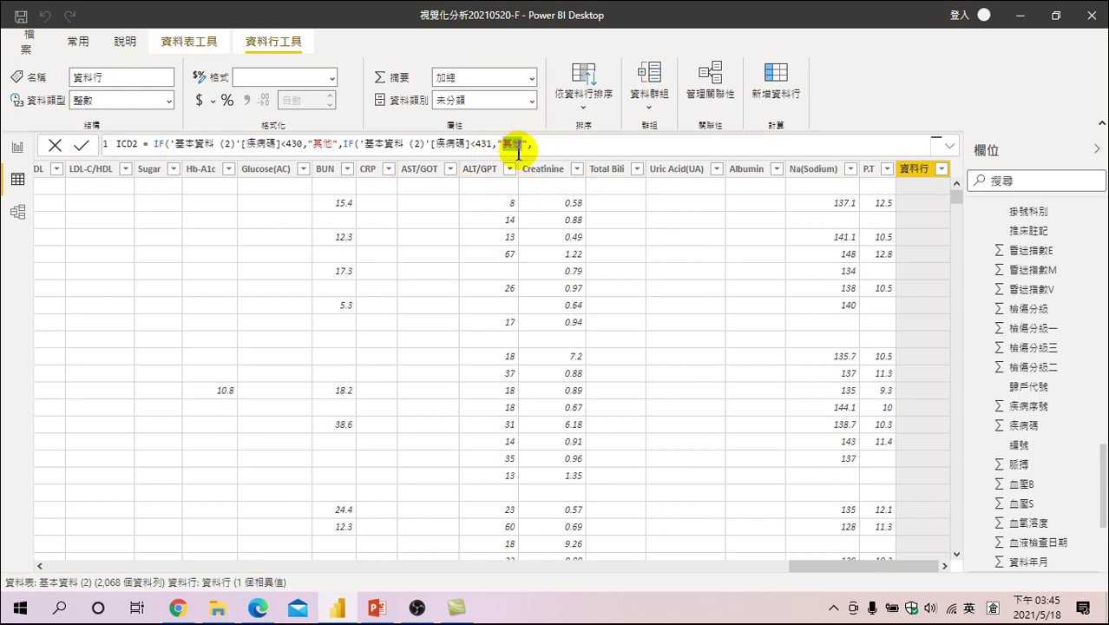
type("4")
type("H\",")
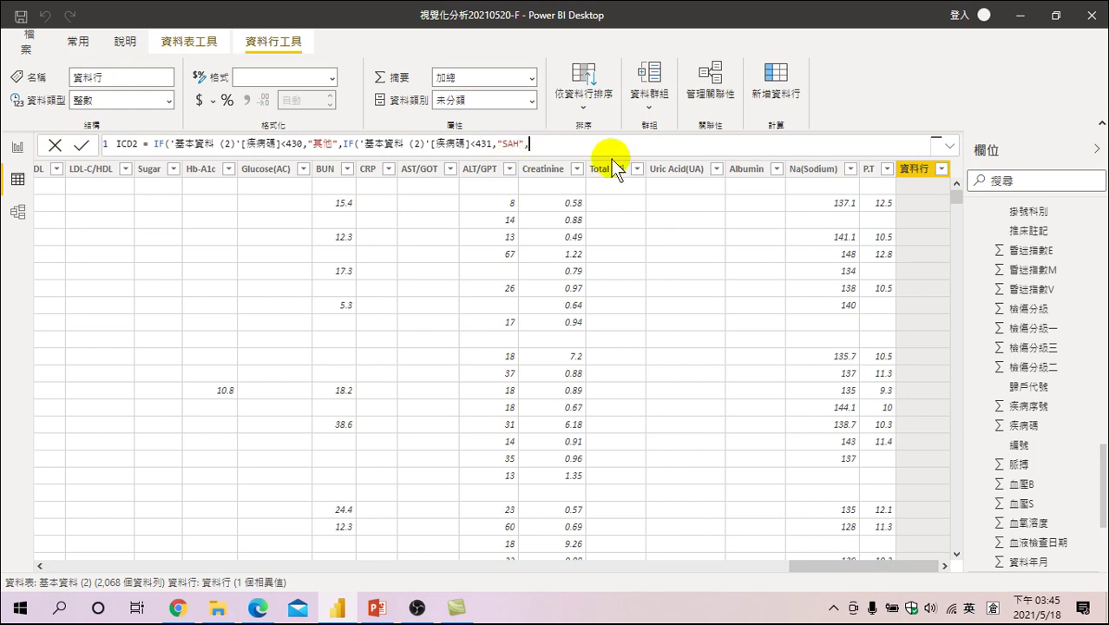
- Nest a third IF clause after the "SAH" result, with condition <432 and result "ICH"
key("ctrl+v")
left_click(678, 144)
key("BackSpace")
type("2")
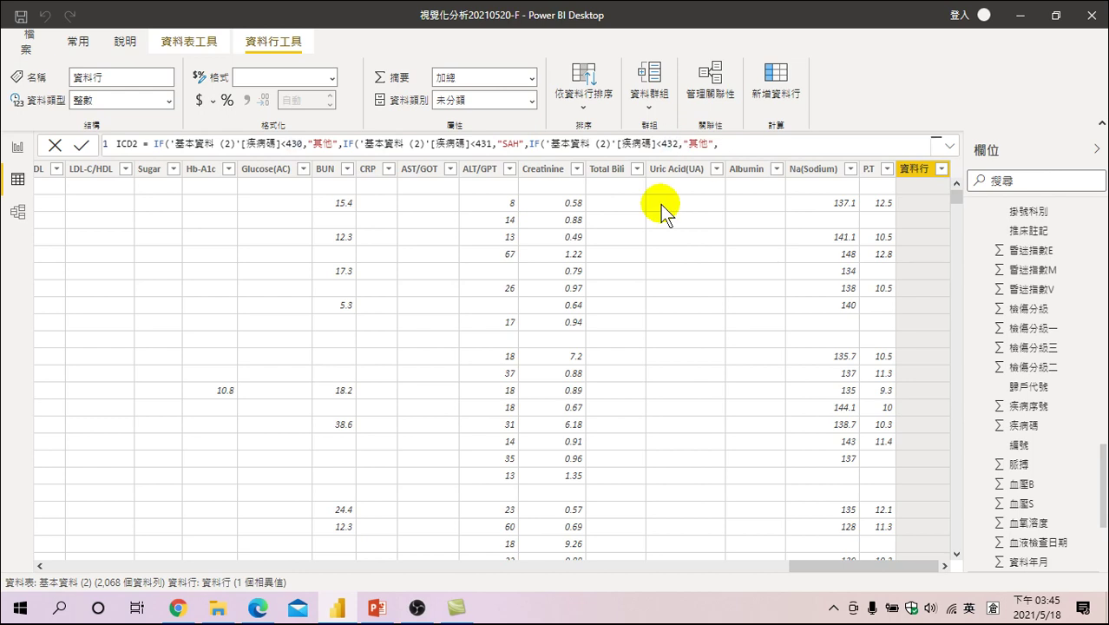
key("Right")
key("Right")
key("Right")
key("BackSpace")
key("Delete")
type("ICH")
key("Right")
key("Right")
- Nest a fourth copy of the IF clause after the "ICH" result, with condition <43300
key("ctrl+v")
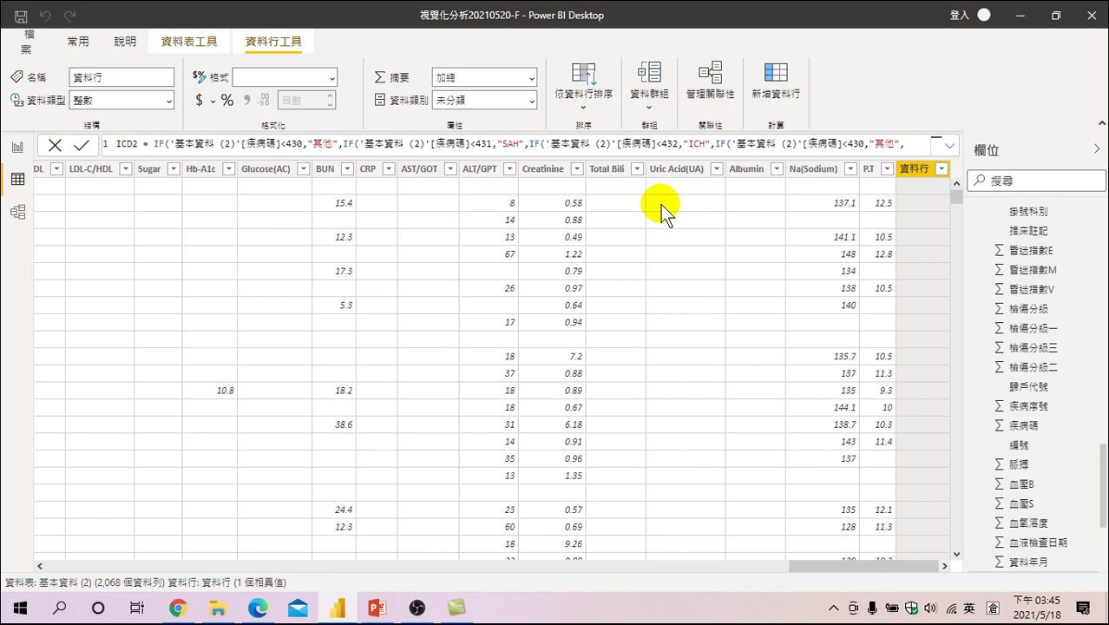
key("Left")
key("Left")
key("Left")
key("Left")
key("Left")
key("Left")
key("BackSpace")
type("300")
- Change the true result of the <43300 clause to "其他出血型"
key("Right")
key("Right")
key("Right")
key("Right")
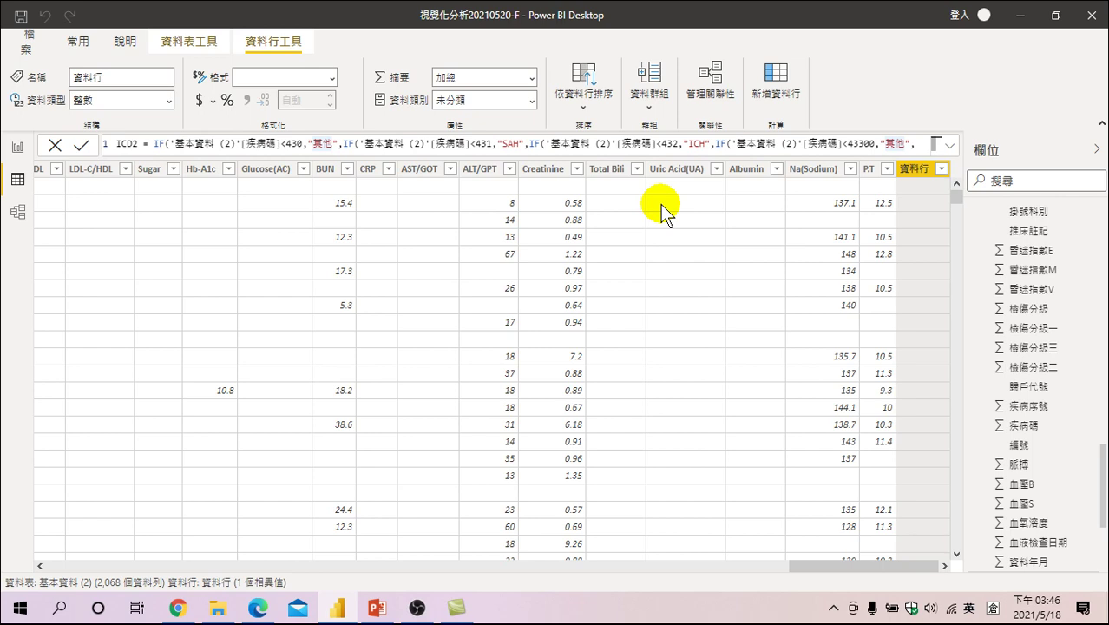
key("shift+Return")
key("BackSpace")
key("shift+Return")
type("血")
key("shift")
key("BackSpace")
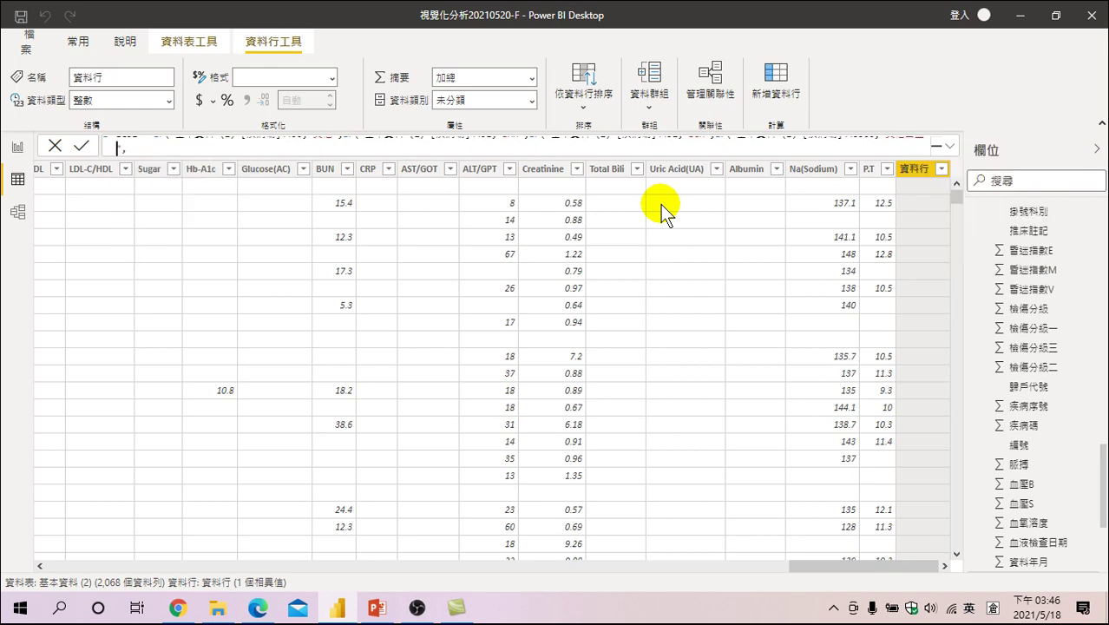
key("shift")
type("型")
key("shift")
type("\"")
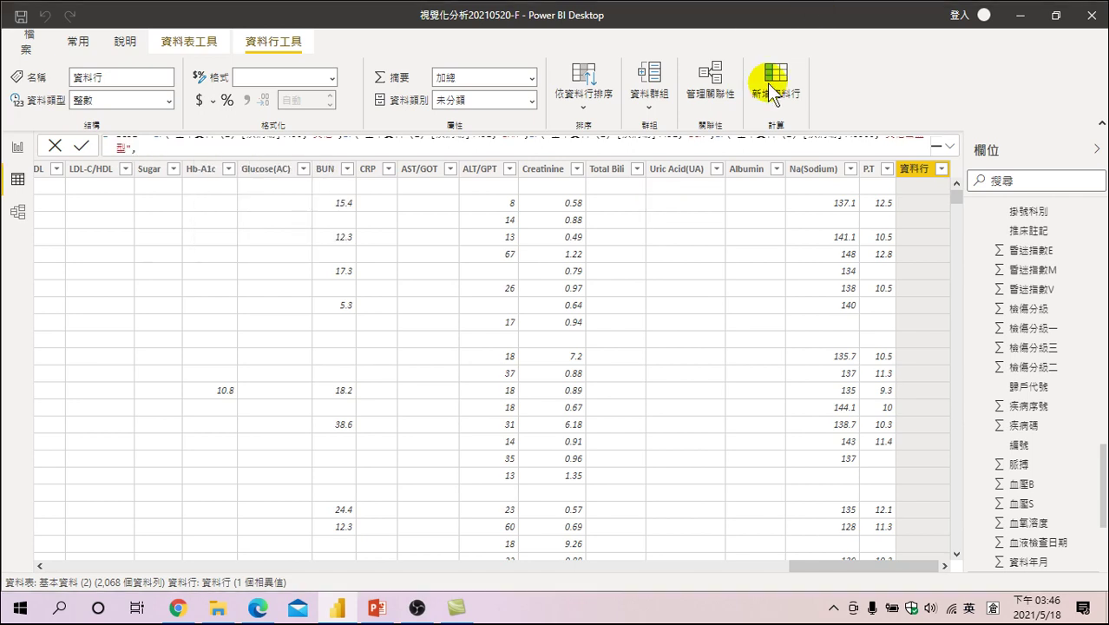
- Expand the formula editor and nest another IF clause after "其他出血型", with condition <43490
left_click(949, 145)
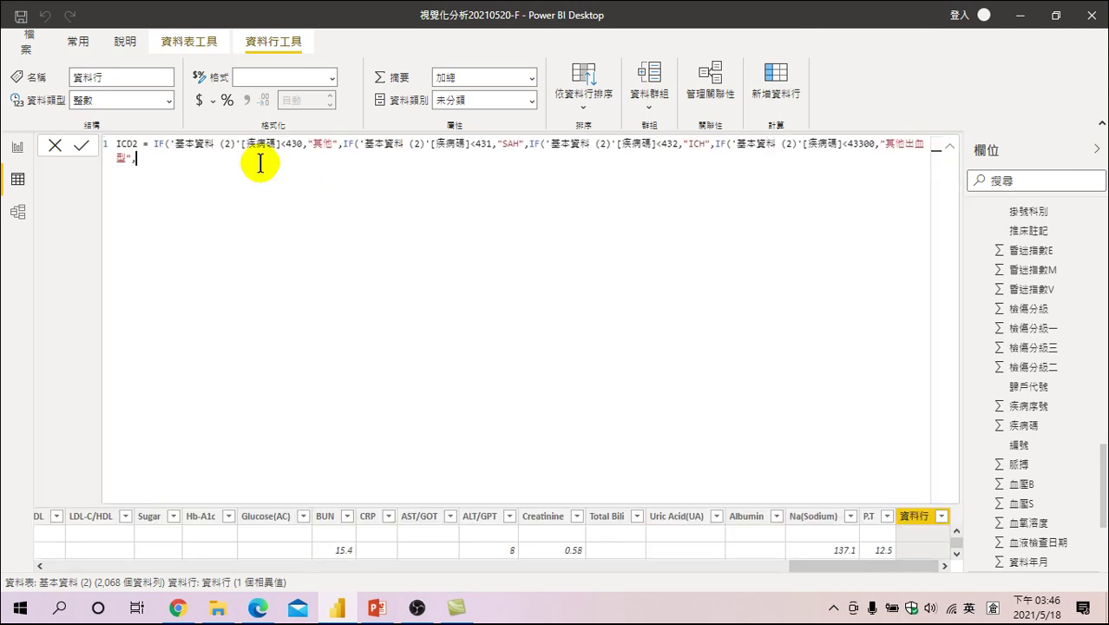
key("ctrl+v")
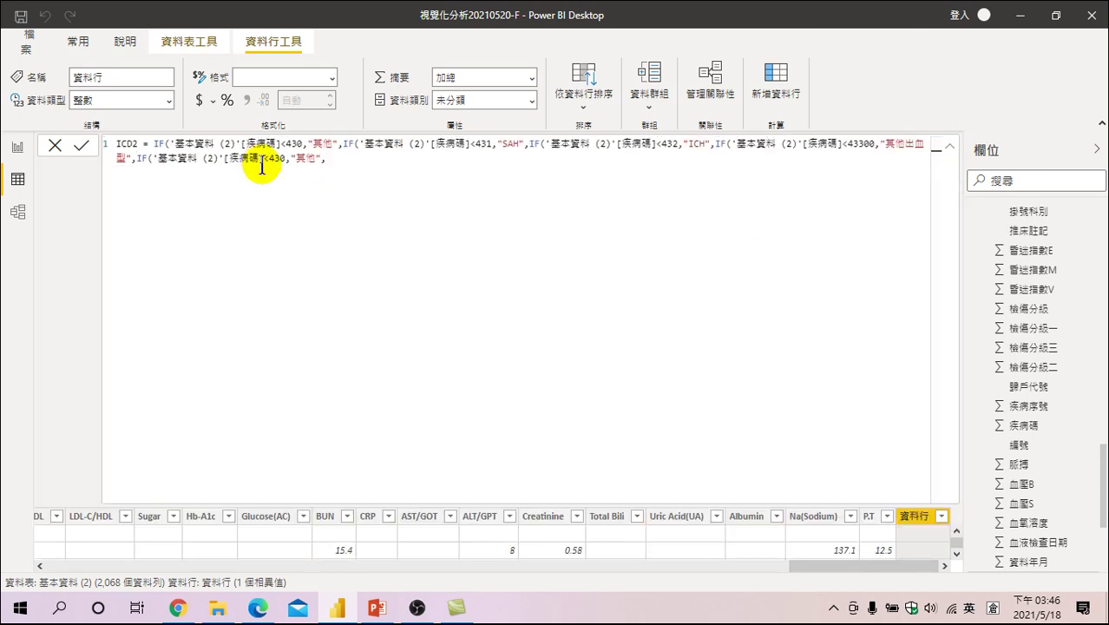
left_click(284, 157)
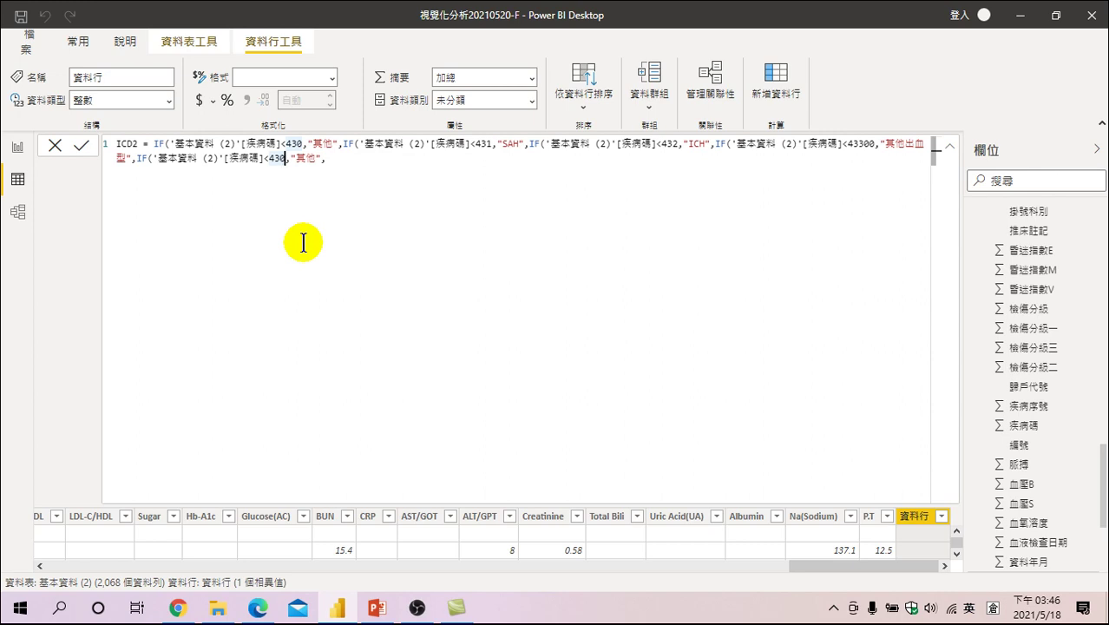
key("BackSpace")
type("490,")
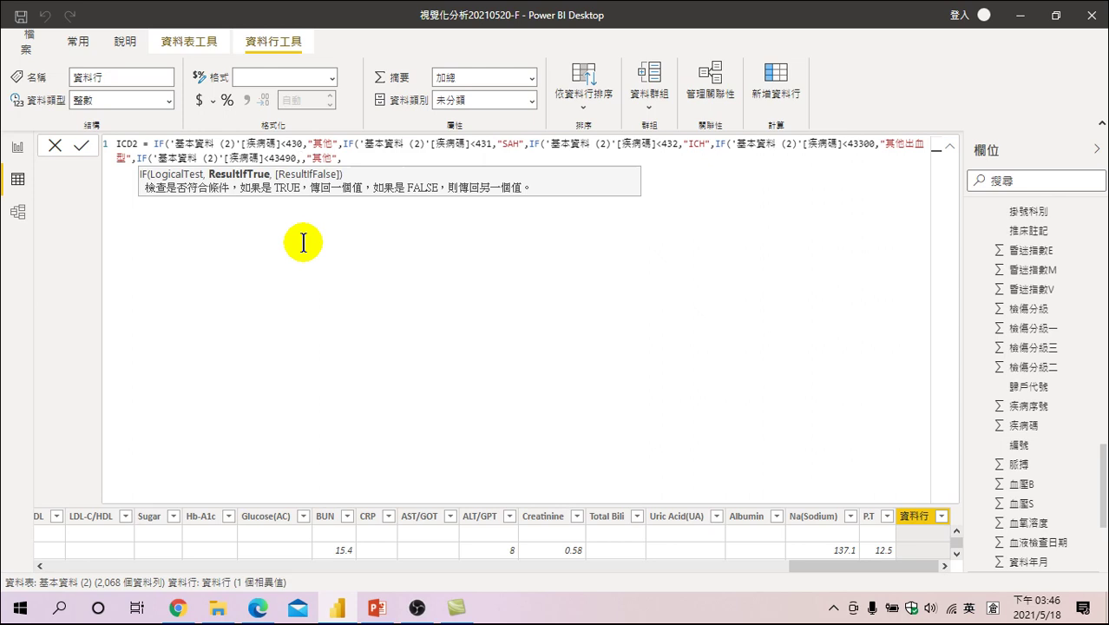
- Replace the true result of the <43490 clause with "Infarct" and remove the extra comma
type("\"")
key("BackSpace")
key("Right")
key("BackSpace")
key("shift+Right")
key("shift+Right")
key("Delete")
type("Infarct")
key("Right")
key("Right")
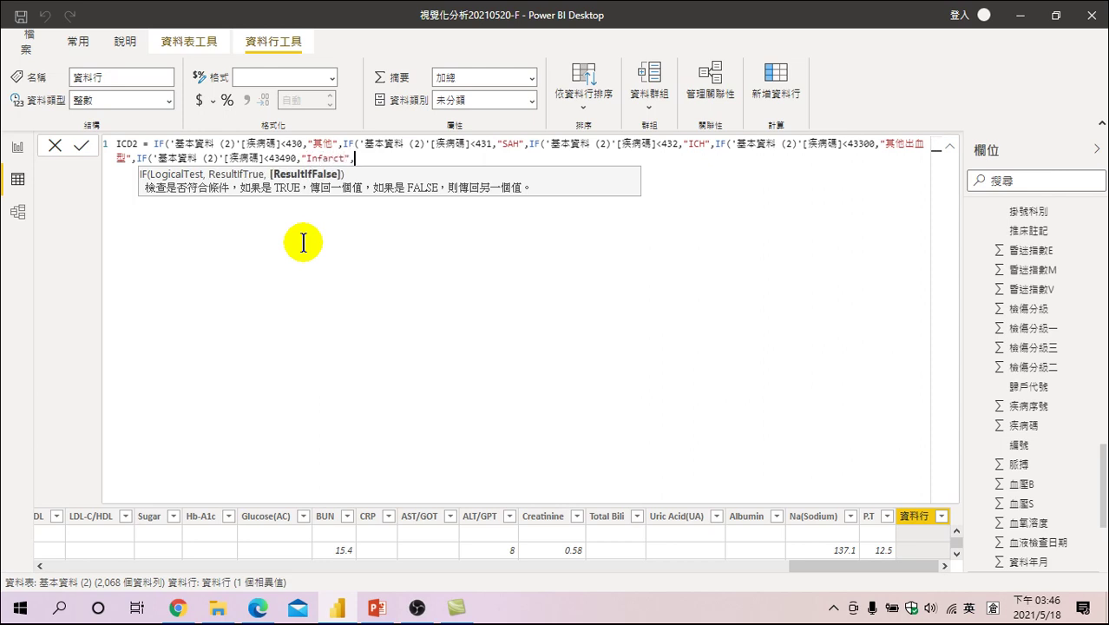
- Nest another copy of the IF clause after the "Infarct" result, with condition <43491
key("ctrl+v")
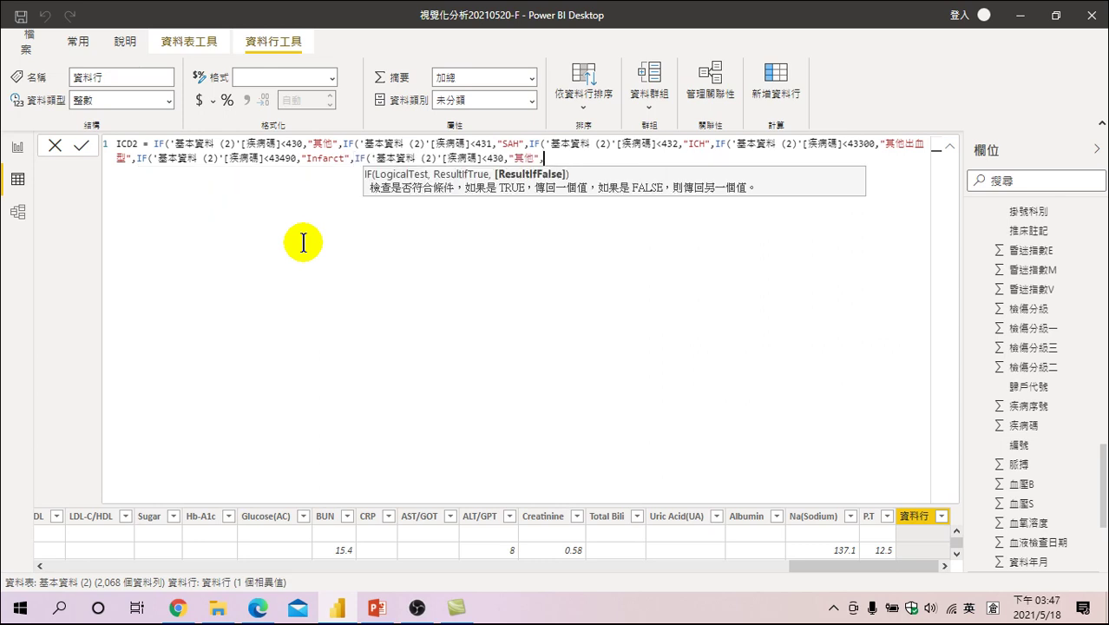
key("Left")
key("Left")
key("Left")
key("Left")
key("Left")
key("Left")
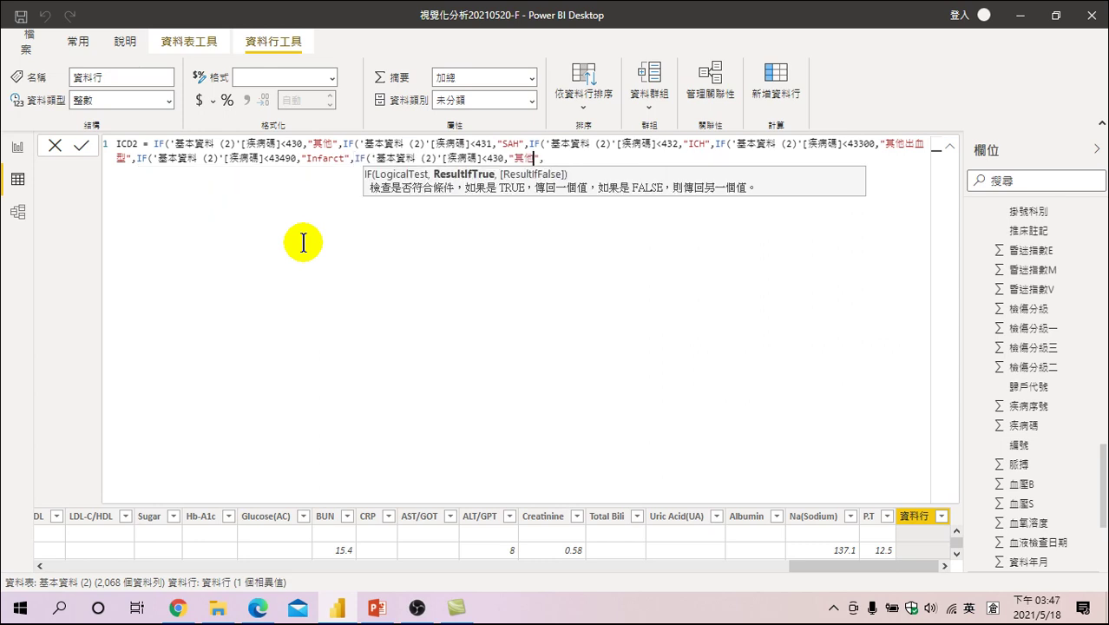
key("BackSpace")
type("49")
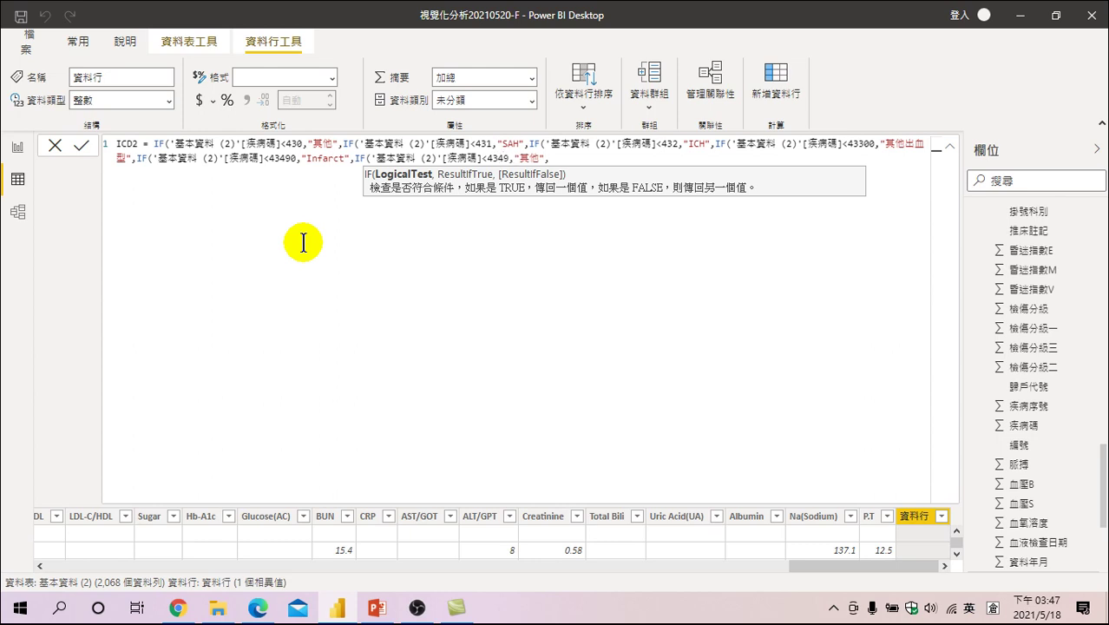
type("1")
- Replace the true result of the <43491 clause with "TIA"
key("Right")
key("Right")
key("Right")
key("Right")
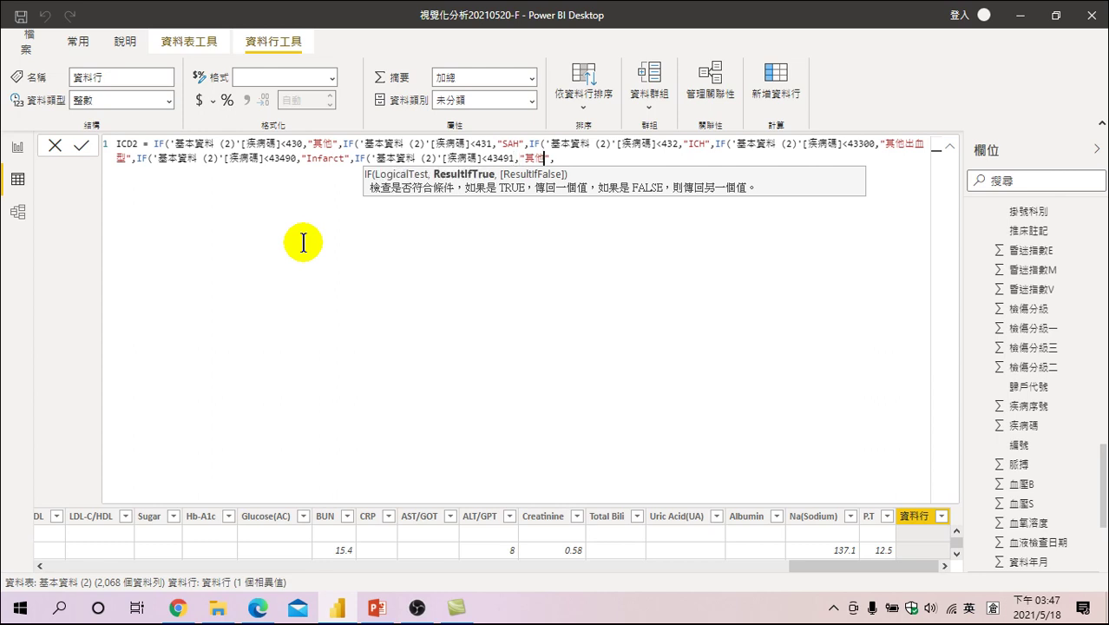
key("BackSpace")
key("BackSpace")
type("TIA")
key("Right")
key("Right")
- Nest another copy of the IF clause after the "TIA" result, with condition <43492
key("ctrl+v")
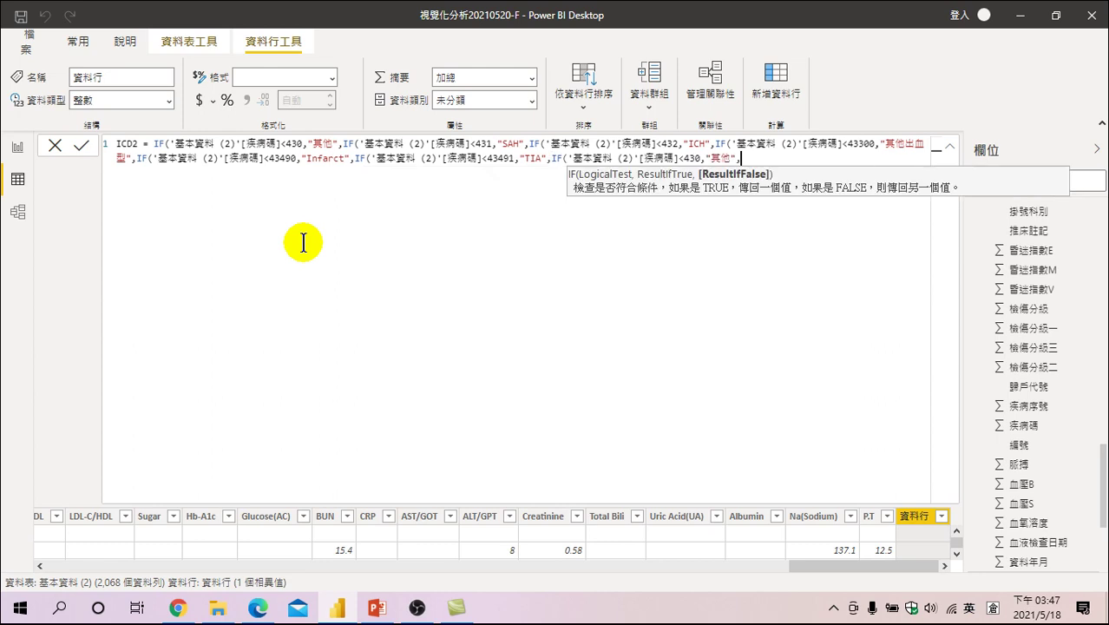
key("Left")
key("Left")
key("Left")
key("Left")
key("Left")
key("Left")
key("Left")
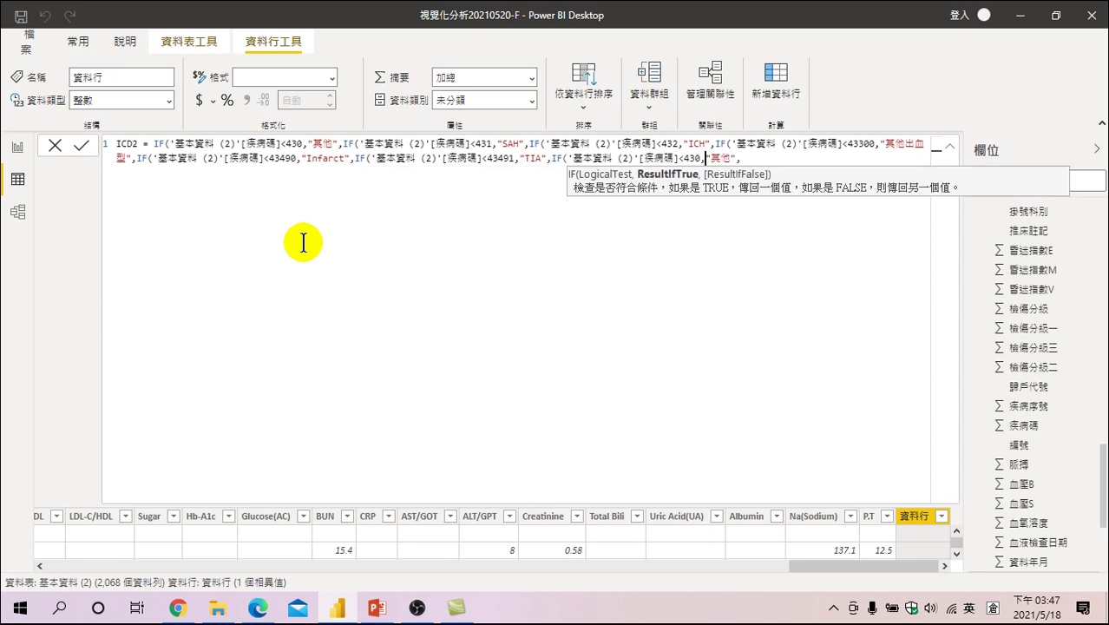
type("49")
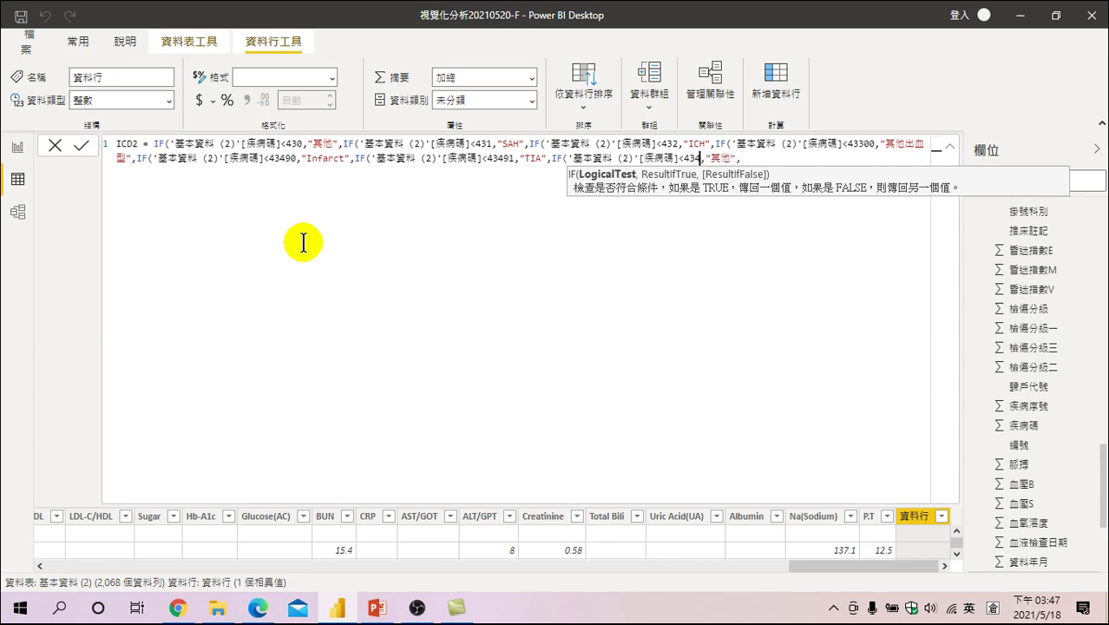
type("2")
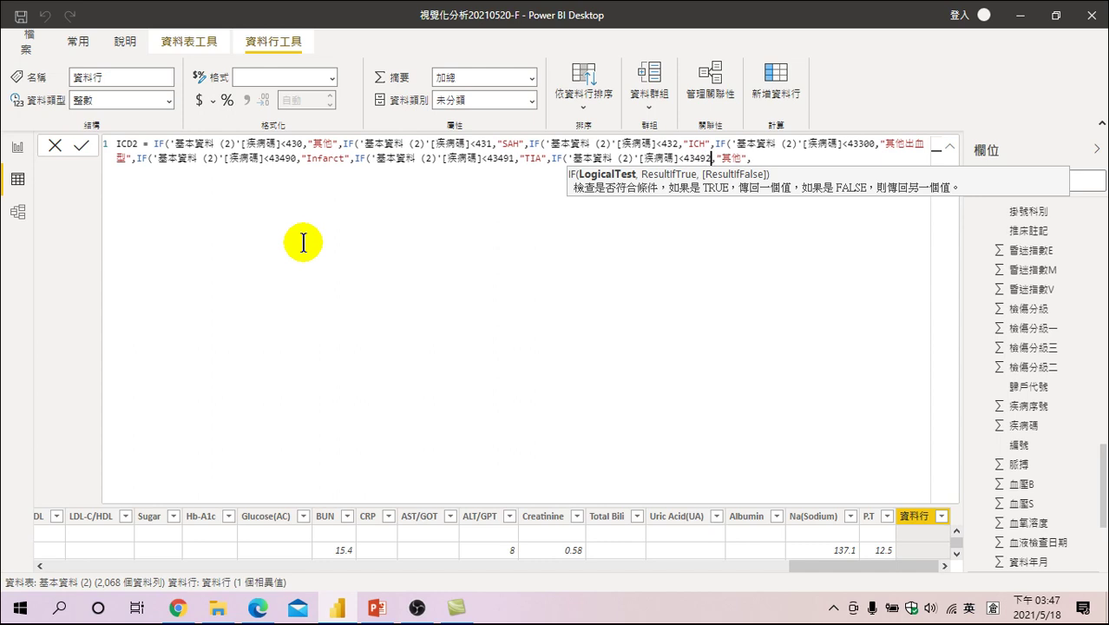